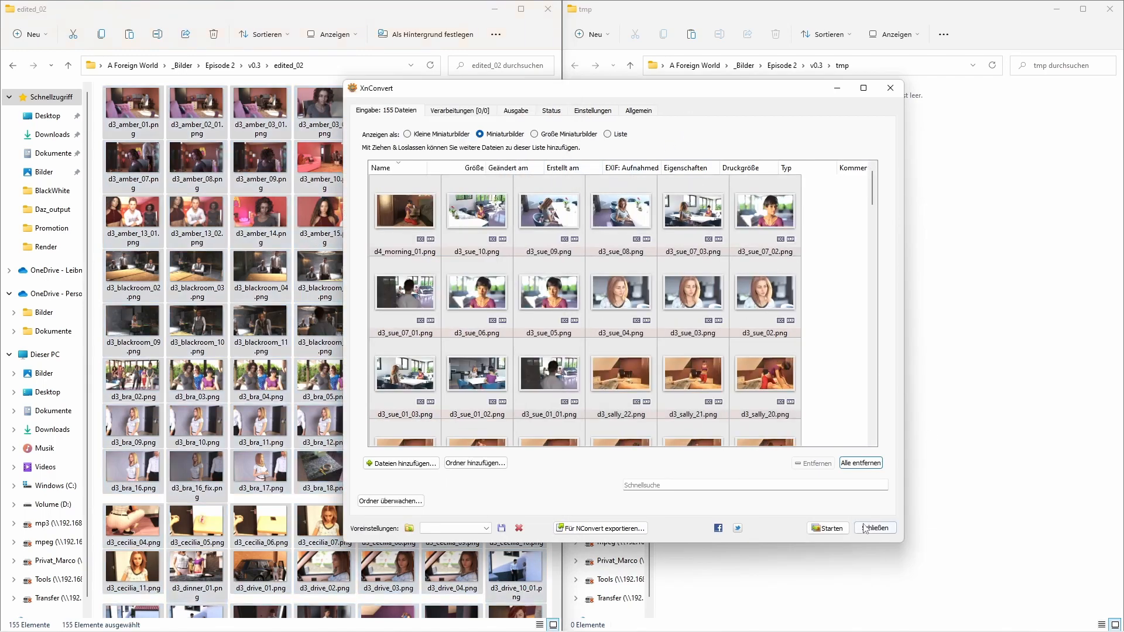
- Run the batch conversion of all loaded PNG images to WebP
left_click(834, 529)
left_click_drag(685, 92, 660, 75)
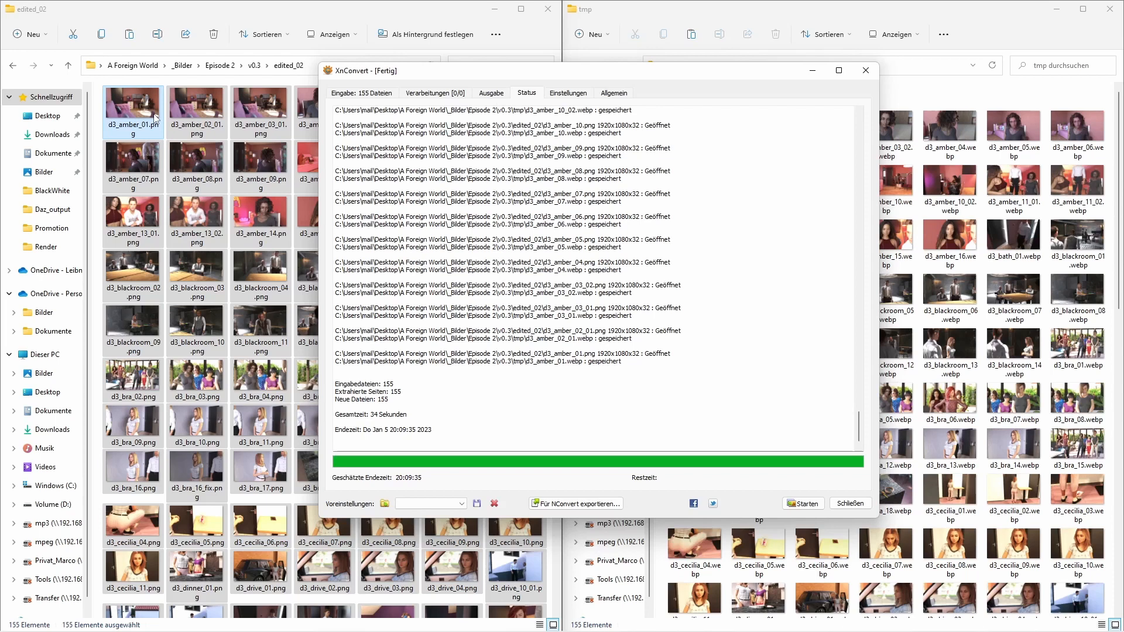
- Compare the file sizes of d3_amber_01.png and the converted d3_amber_03_02.webp, and clear the conversion window from view
left_click(157, 120)
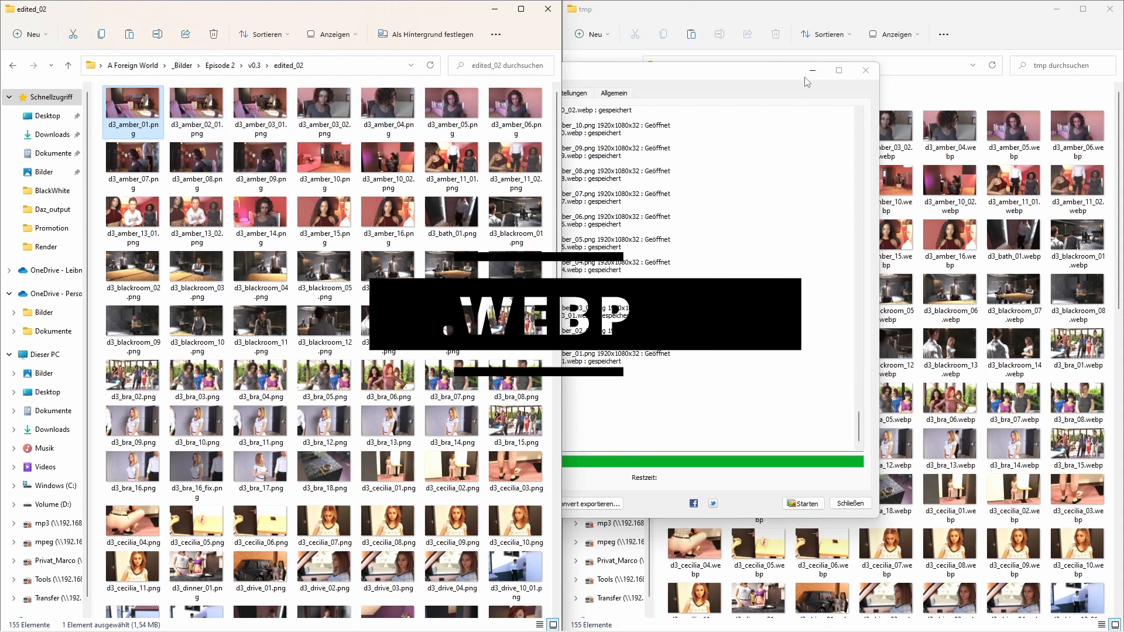
left_click_drag(775, 74, 637, 50)
left_click(885, 126)
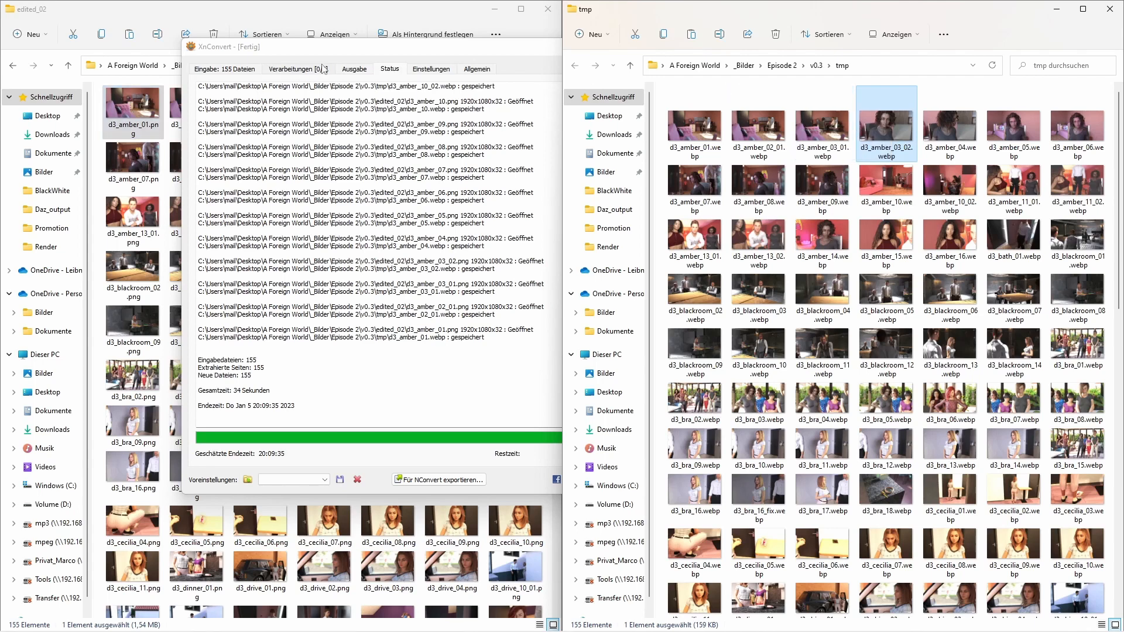
left_click_drag(331, 56, 374, 83)
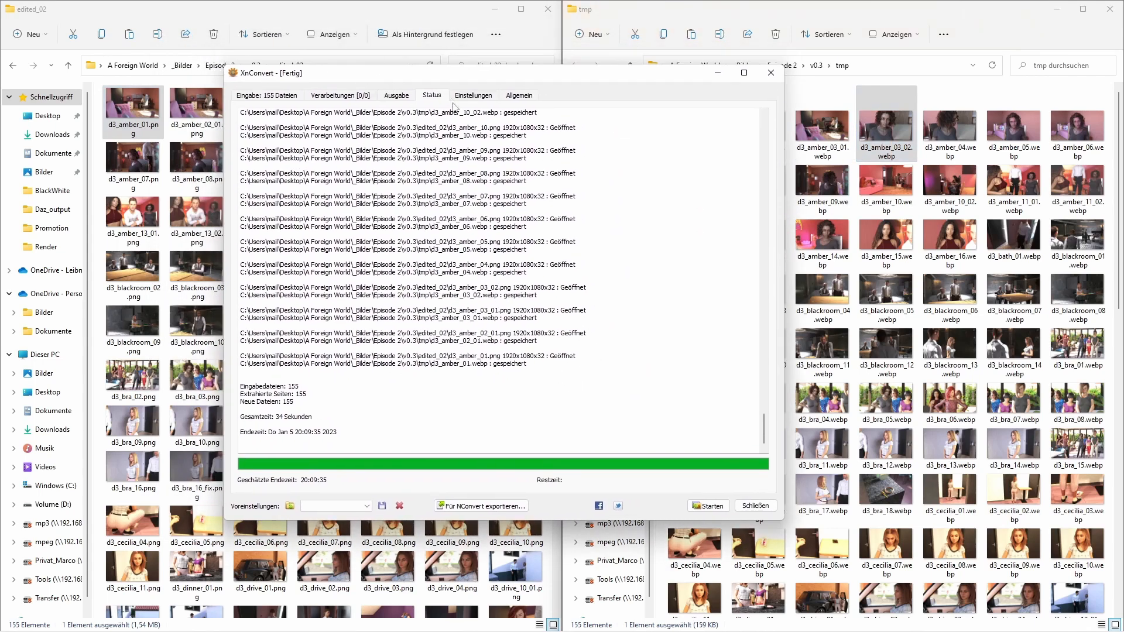
left_click_drag(589, 76, 678, 96)
left_click(804, 93)
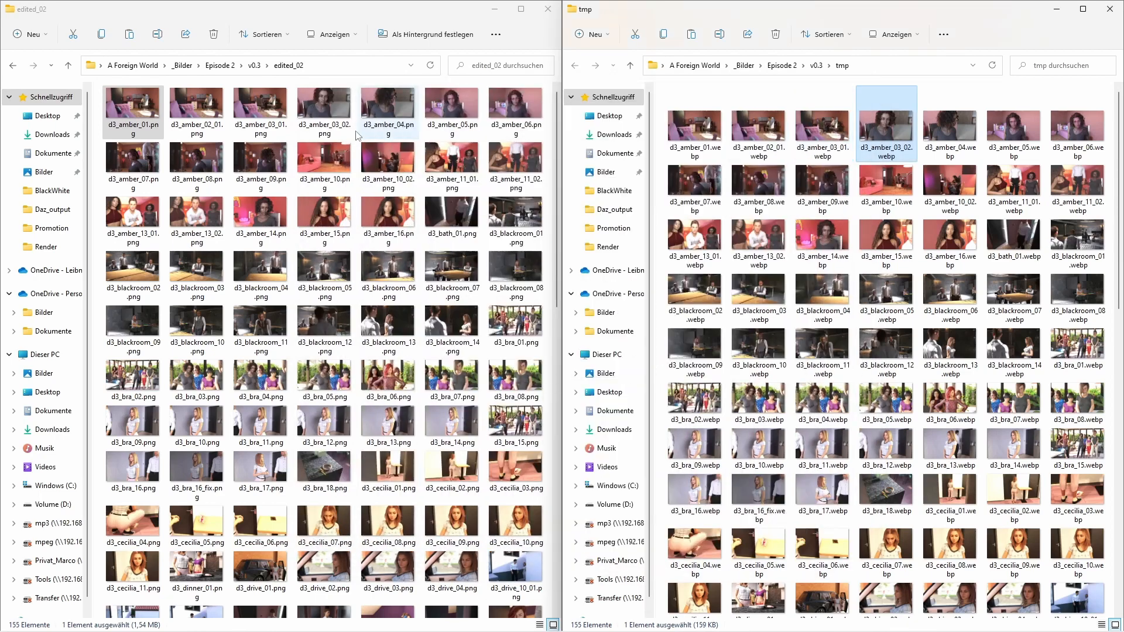
- Open the properties of d3_amber_01.png in the edited_02 folder to check its file size
left_click(139, 112)
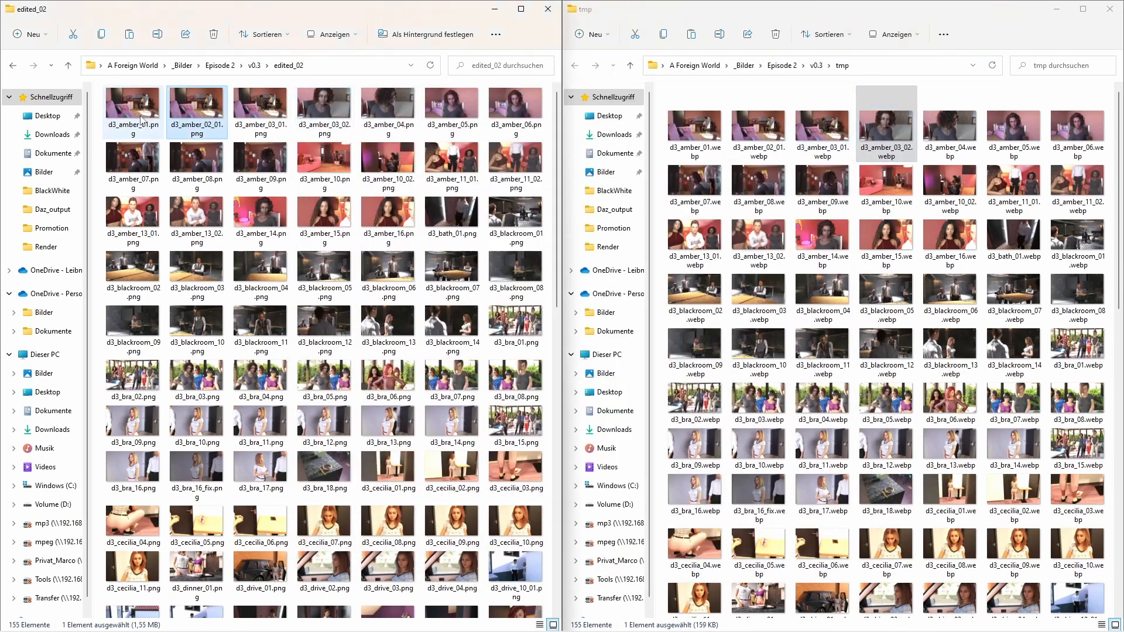
right_click(139, 112)
left_click(202, 287)
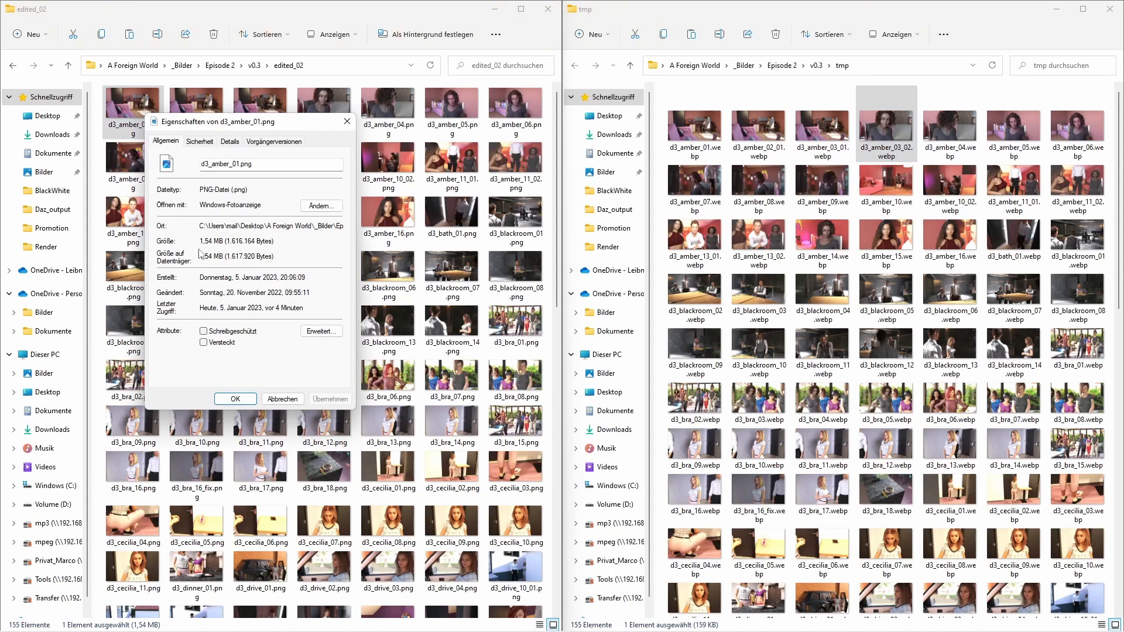
left_click_drag(199, 240, 225, 240)
- Open the properties of d3_amber_01.webp in the tmp folder to compare its file size with the PNG
left_click(701, 144)
right_click(701, 144)
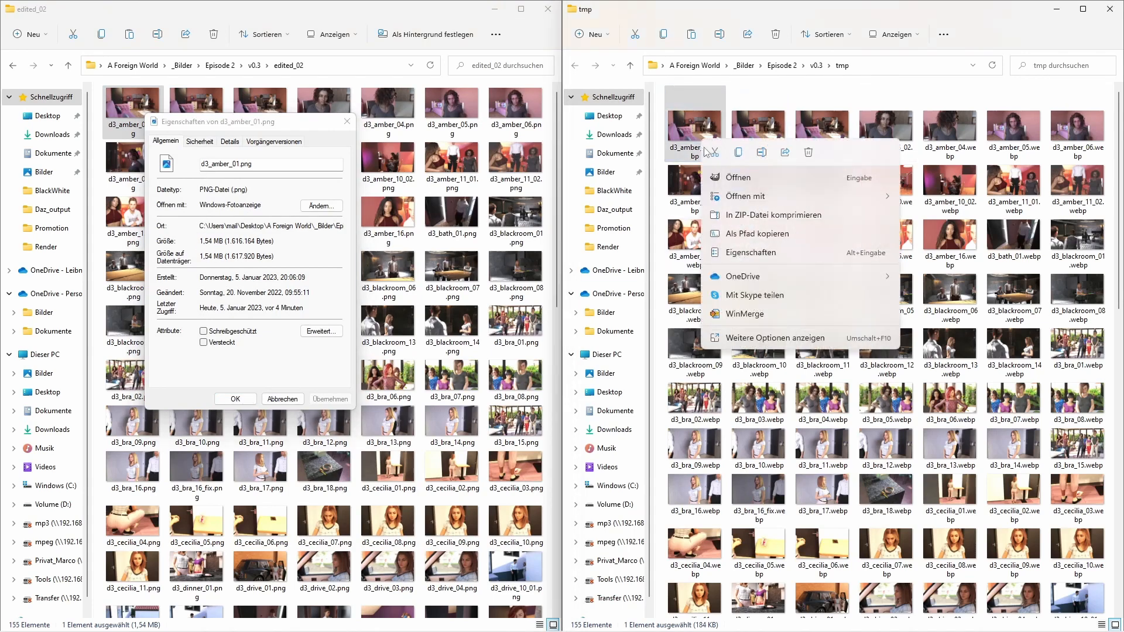
left_click(758, 252)
left_click_drag(783, 151, 770, 137)
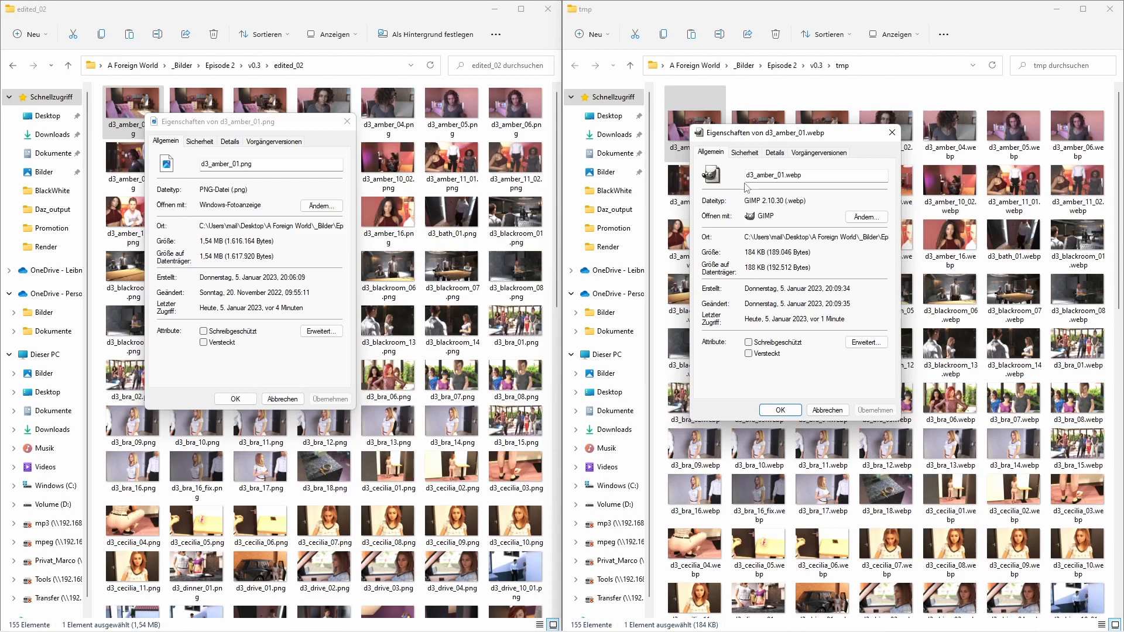
left_click_drag(858, 139, 881, 129)
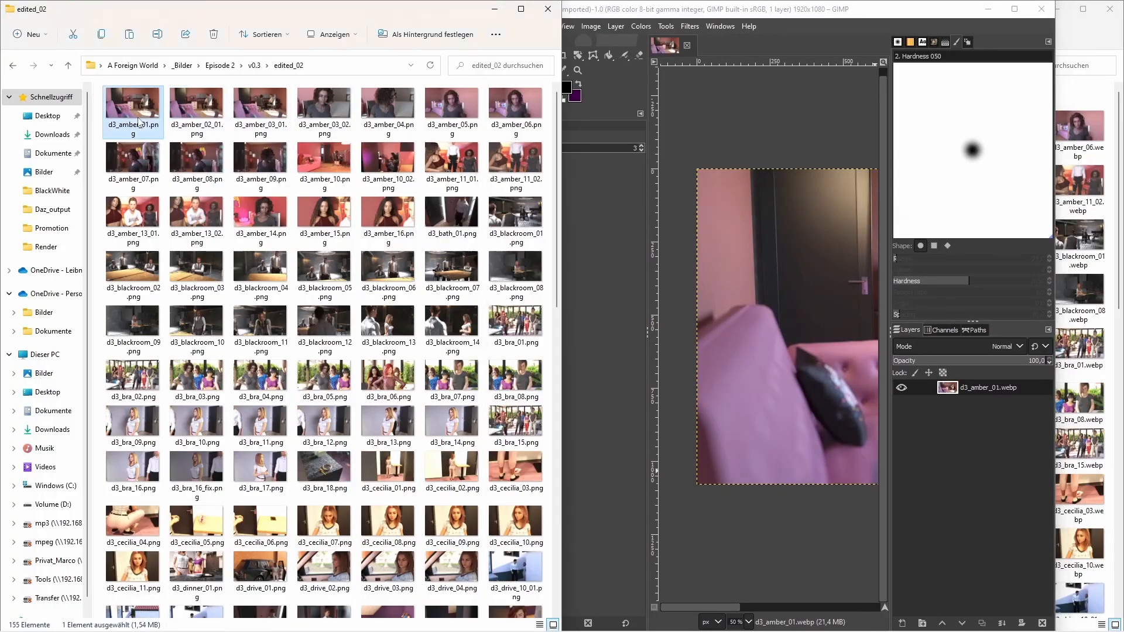
- Add d3_amber_01.png as a layer over the WebP image in GIMP and toggle its visibility to compare overall quality
right_click(139, 123)
left_click(134, 110)
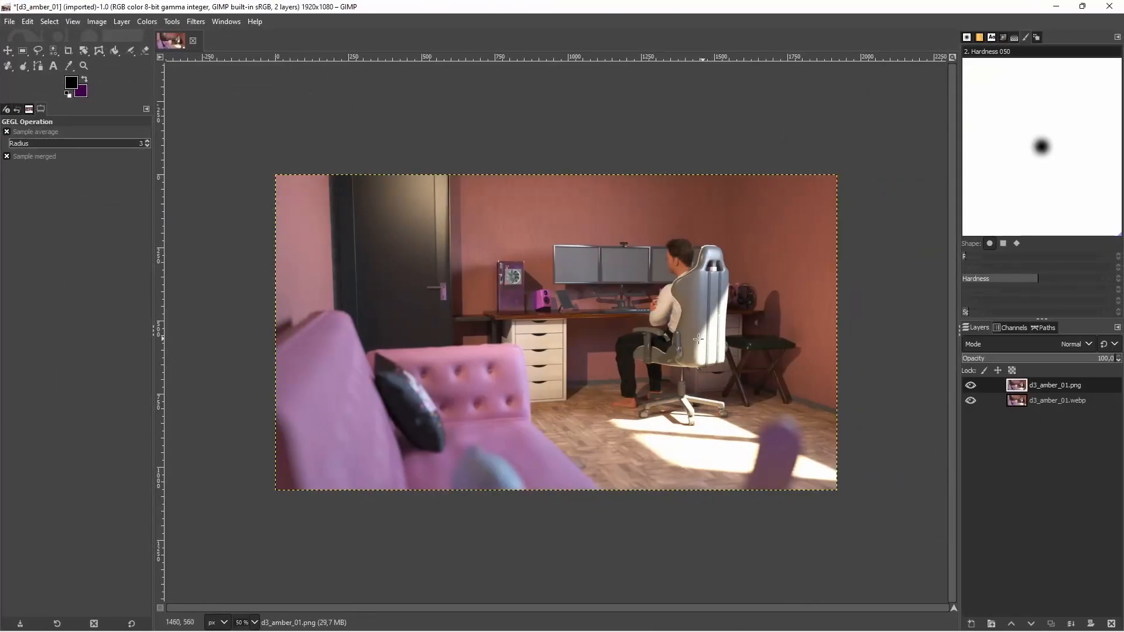
scroll(698, 339, "up", 1)
left_click(969, 386)
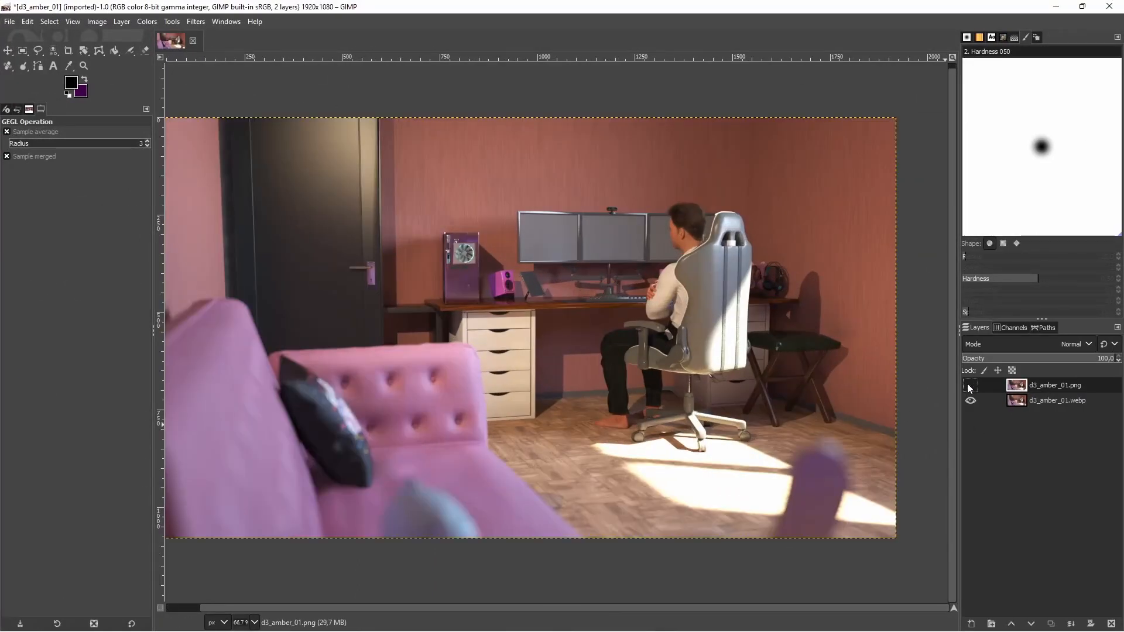
left_click_drag(675, 608, 648, 599)
left_click(970, 386)
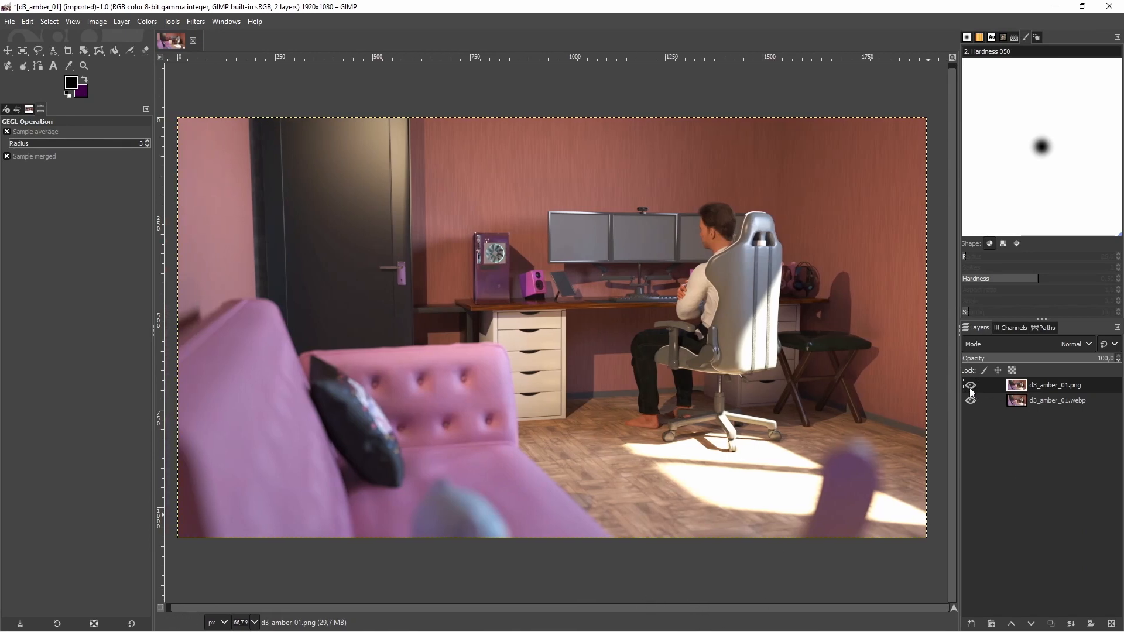
left_click(970, 385)
left_click(969, 386)
left_click(970, 385)
left_click(969, 386)
left_click(969, 386)
left_click(970, 385)
left_click(970, 386)
- Compare the PNG and WebP layers up close around the dark door and its handle by toggling the PNG layer
scroll(368, 287, "up", 5)
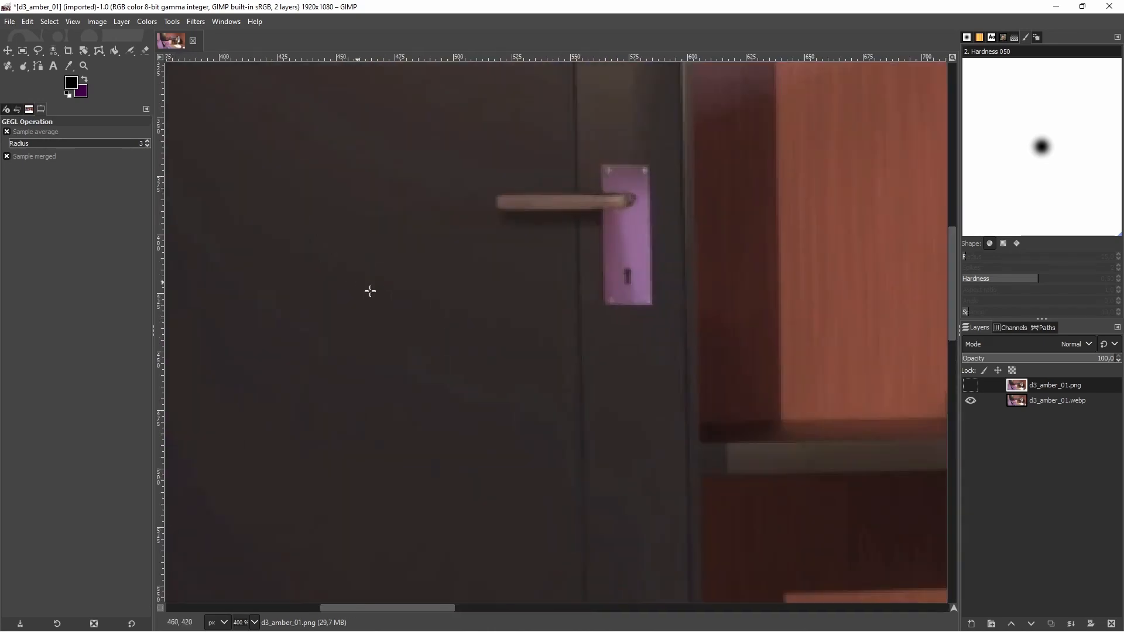
left_click_drag(442, 606, 411, 582)
scroll(419, 434, "up", 5)
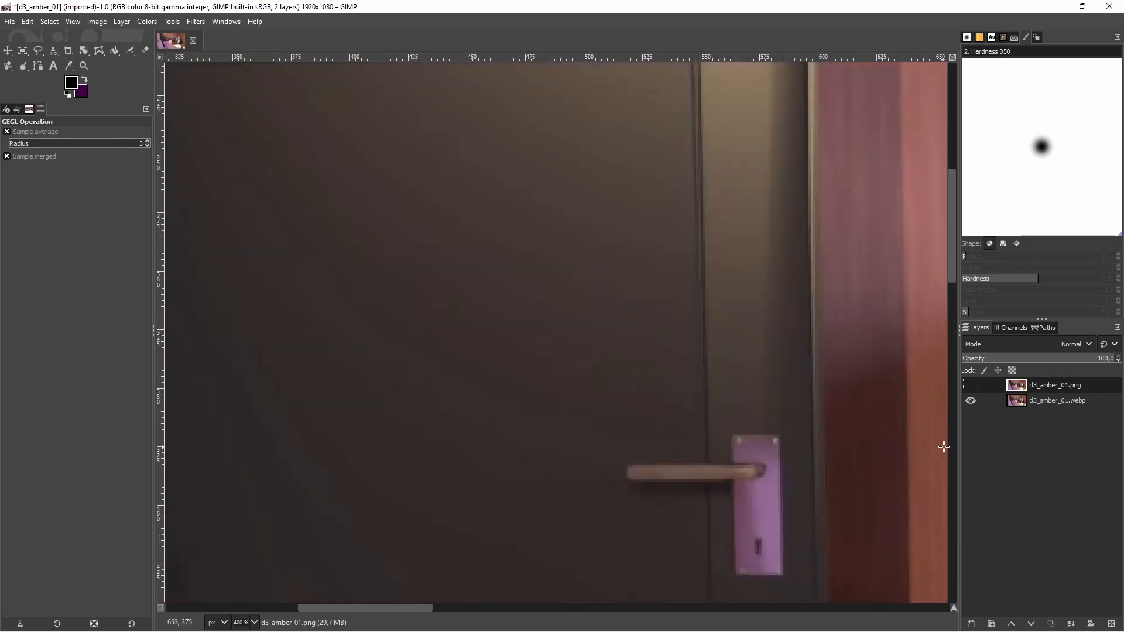
left_click(972, 387)
left_click(972, 388)
left_click(973, 390)
left_click(972, 389)
left_click(972, 389)
left_click(972, 389)
- Compare the PNG and WebP layers up close around the chair back and headphones by toggling the PNG layer
key("1")
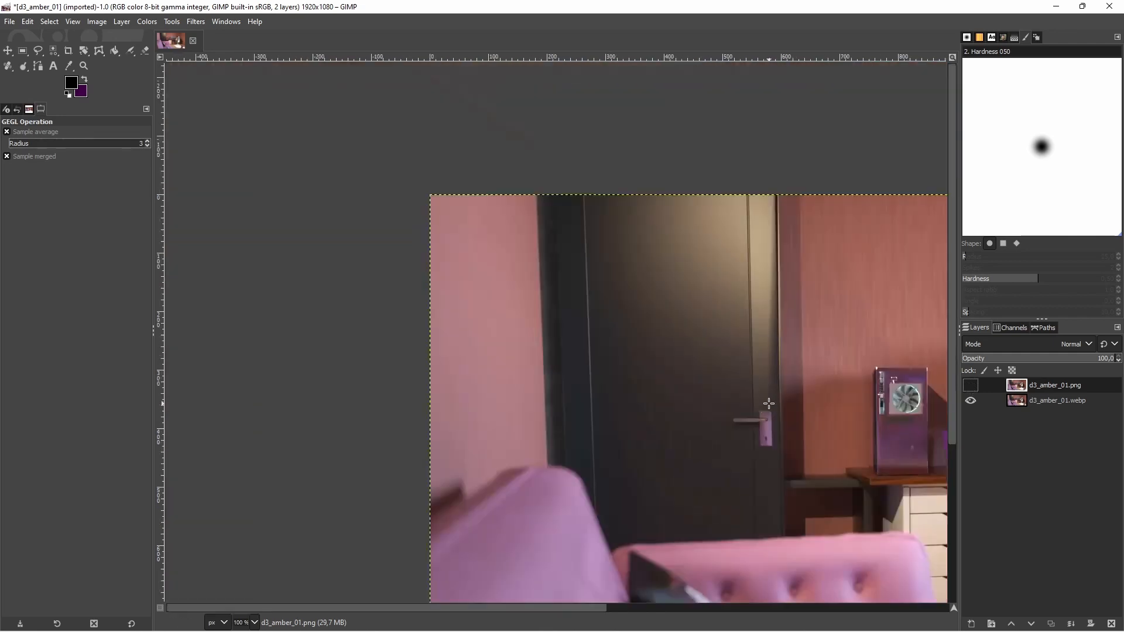
scroll(591, 508, "down", 5)
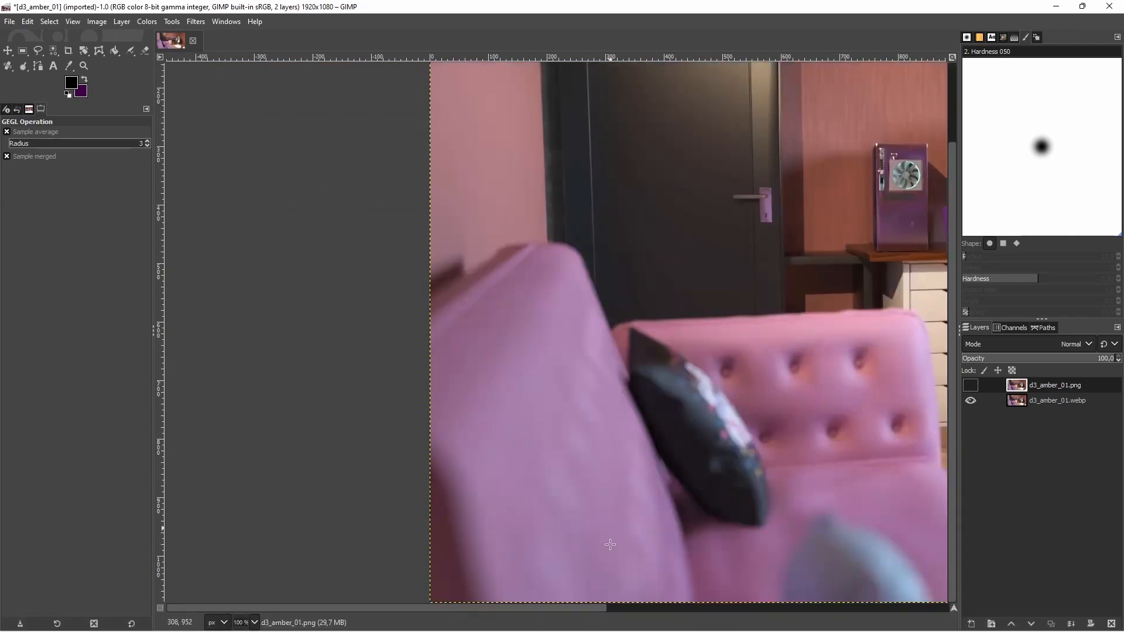
scroll(722, 586, "down", 4)
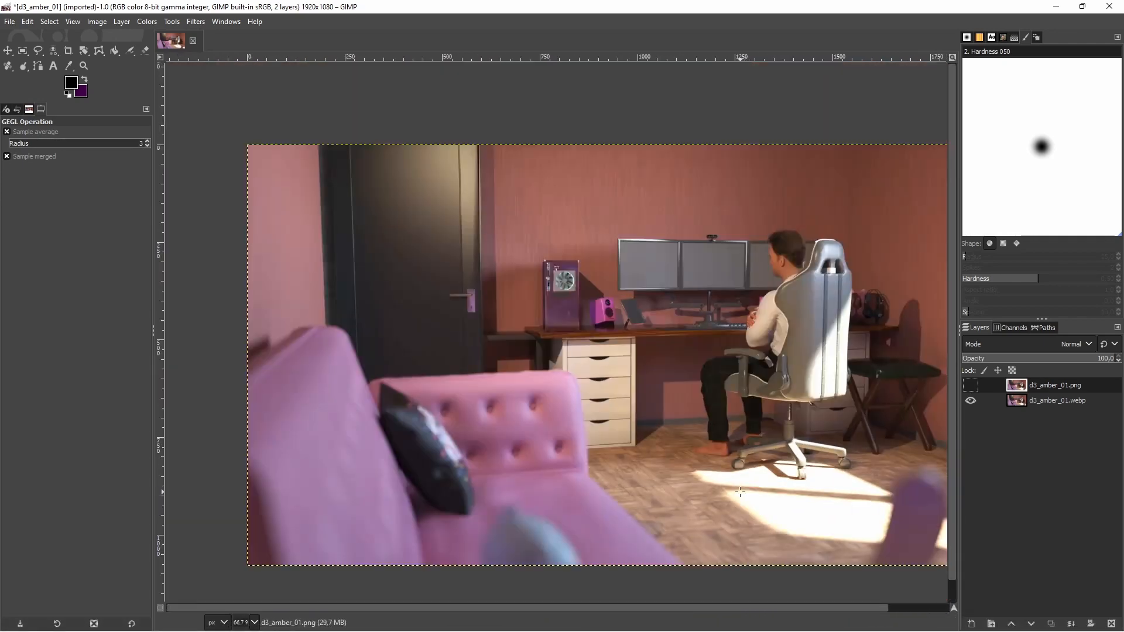
left_click_drag(723, 608, 737, 617)
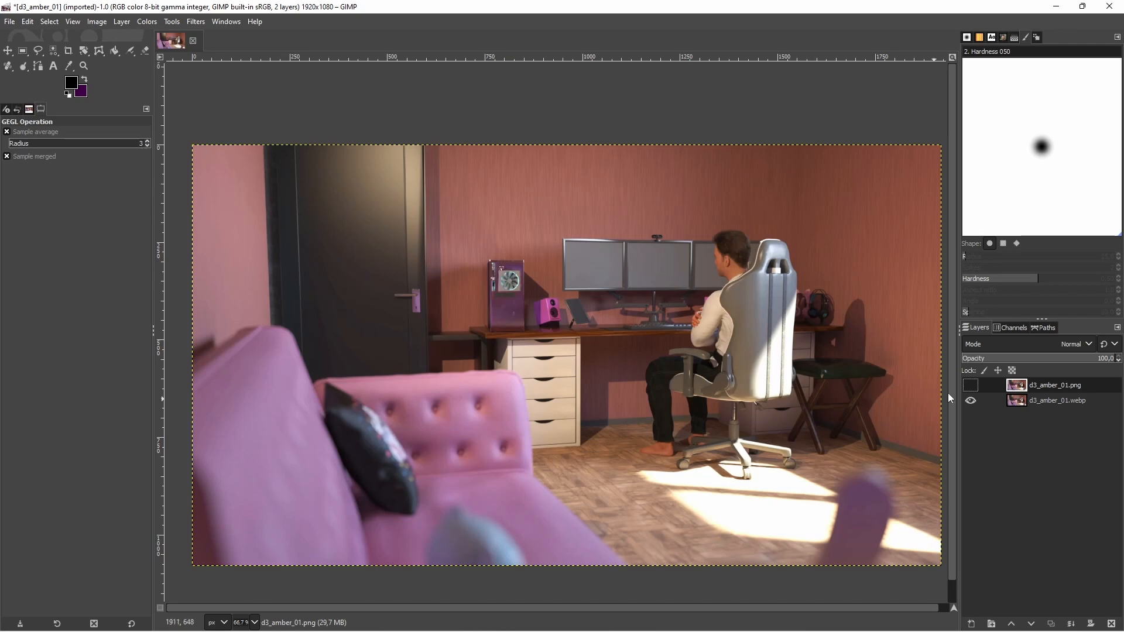
scroll(843, 310, "up", 6)
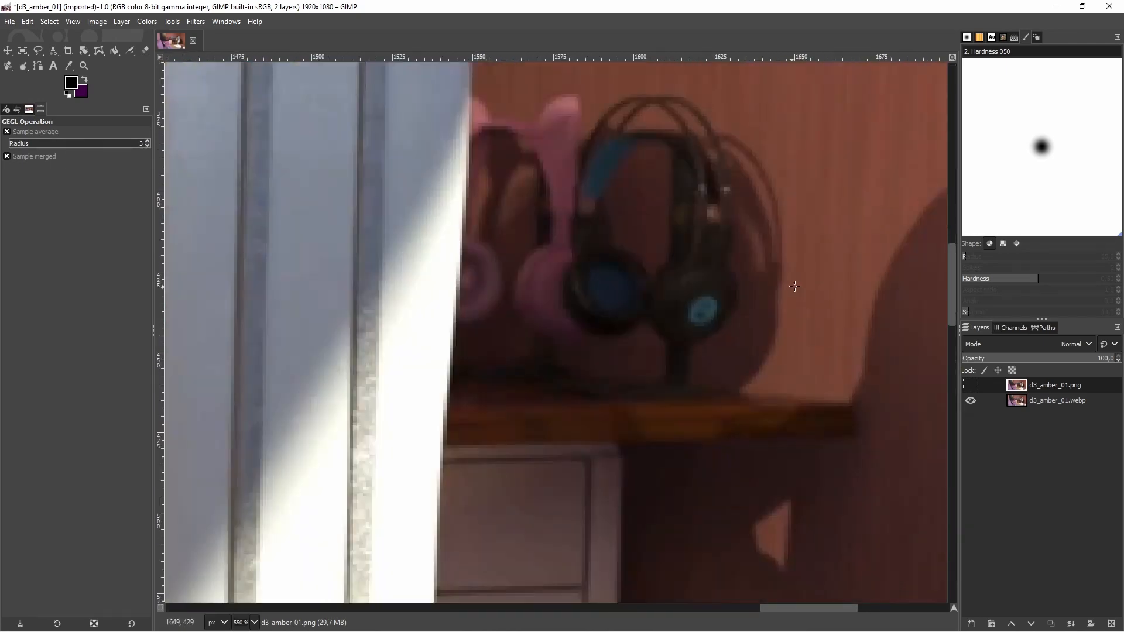
left_click(971, 386)
left_click(971, 387)
left_click(971, 387)
left_click(971, 387)
left_click(971, 387)
left_click(971, 386)
scroll(680, 355, "down", 6)
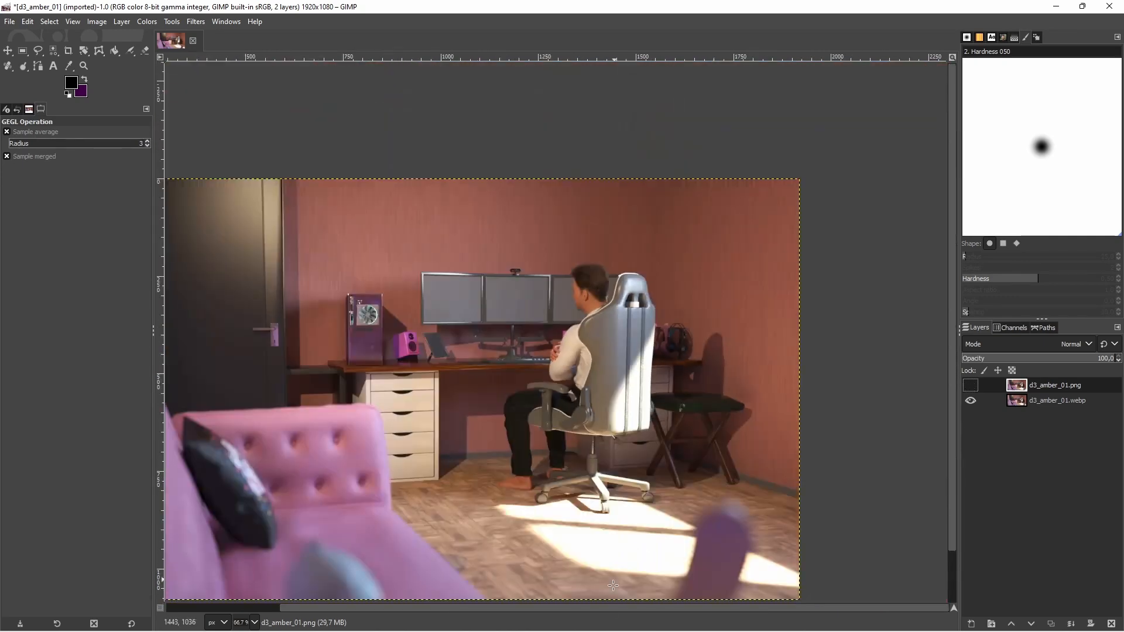
left_click_drag(608, 609, 567, 514)
scroll(532, 483, "down", 1)
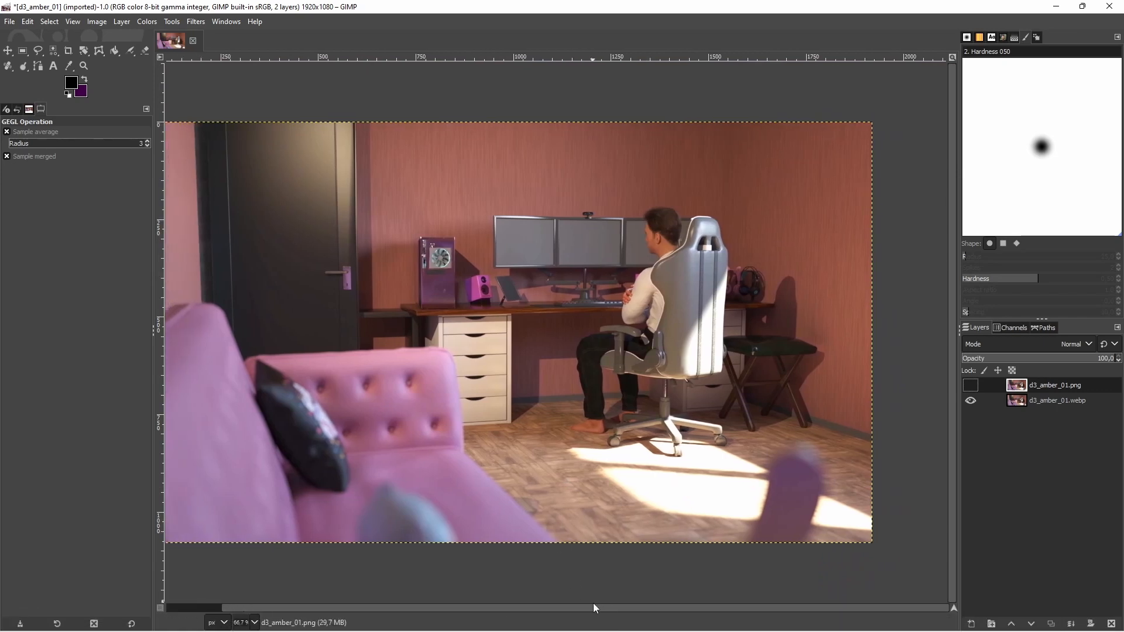
left_click_drag(594, 608, 572, 602)
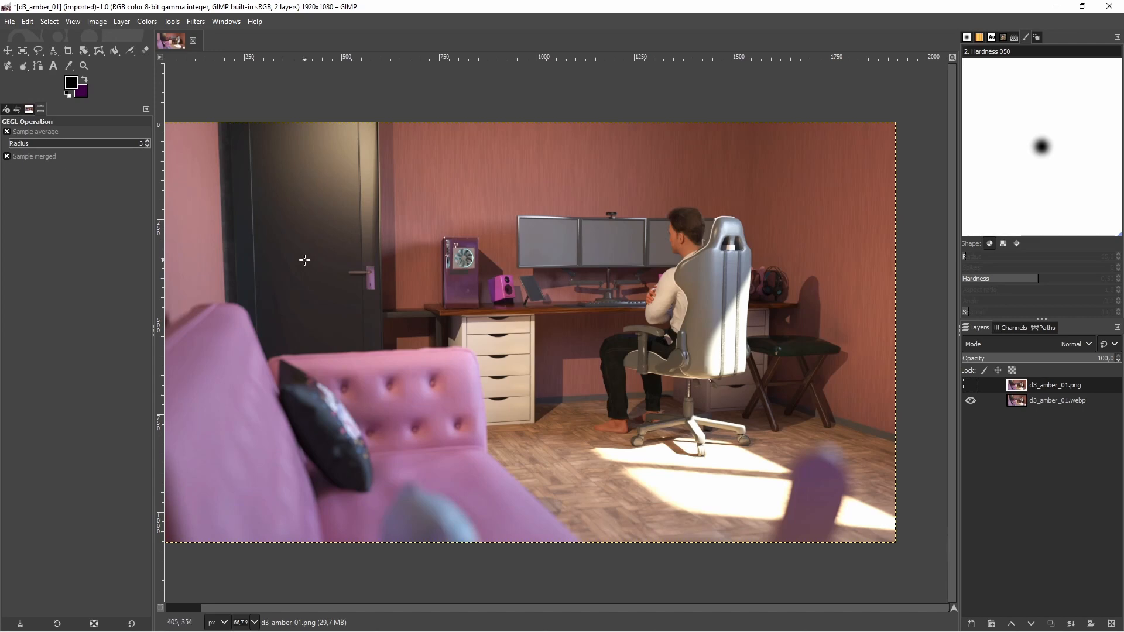
- Quit GIMP, discarding the layered comparison, and reopen d3_amber_01.webp from the tmp folder in GIMP
left_click(1109, 7)
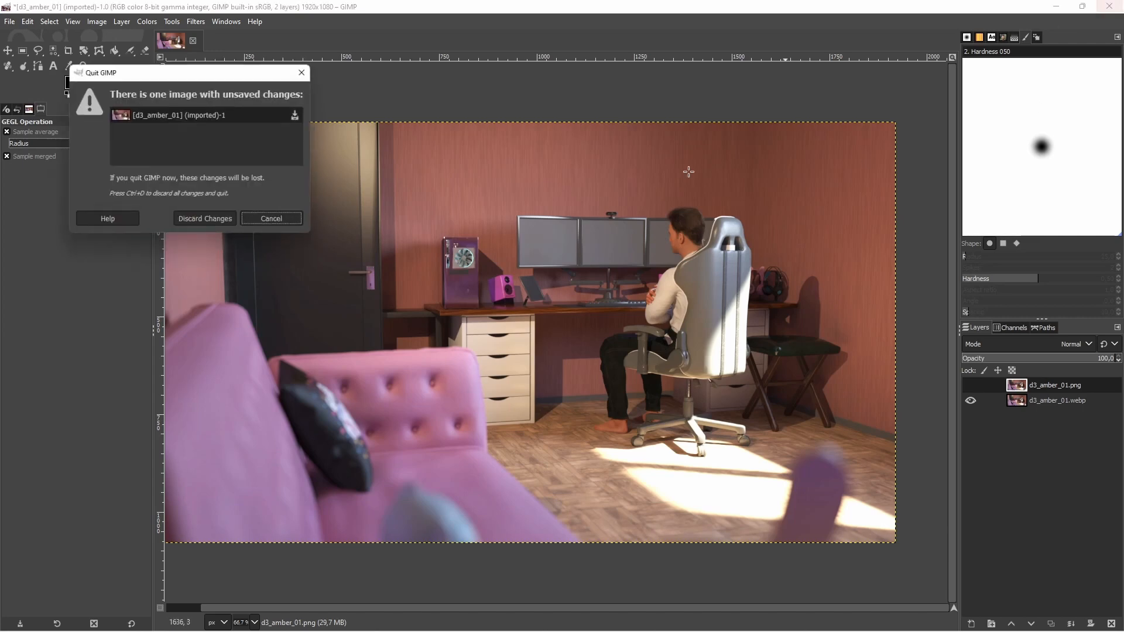
left_click(203, 226)
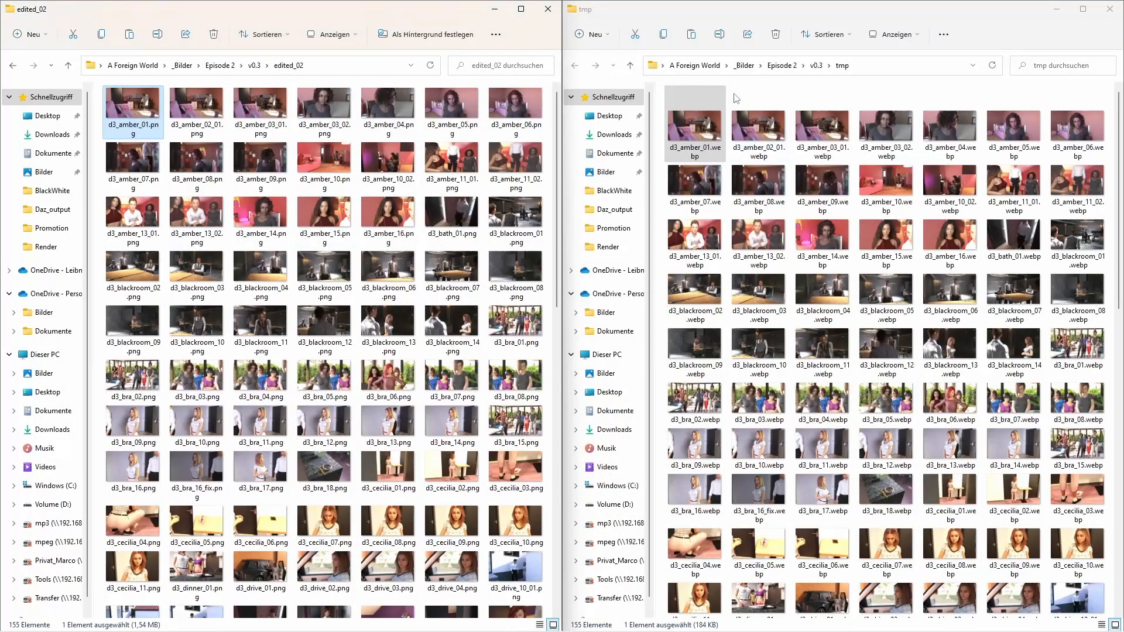
left_click(764, 137)
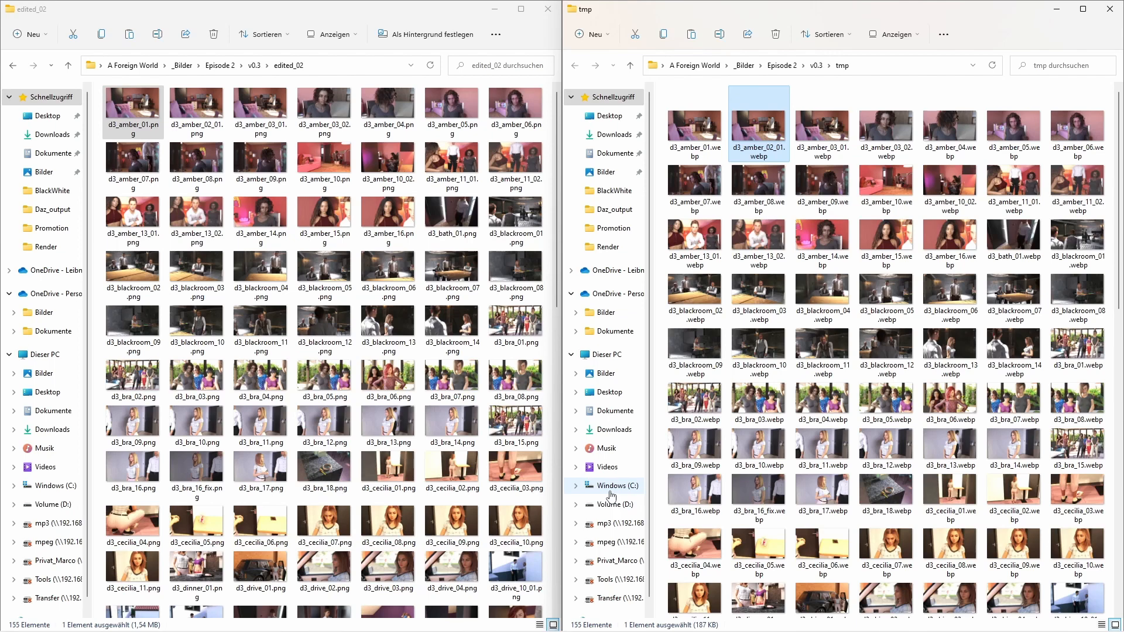
left_click(705, 117)
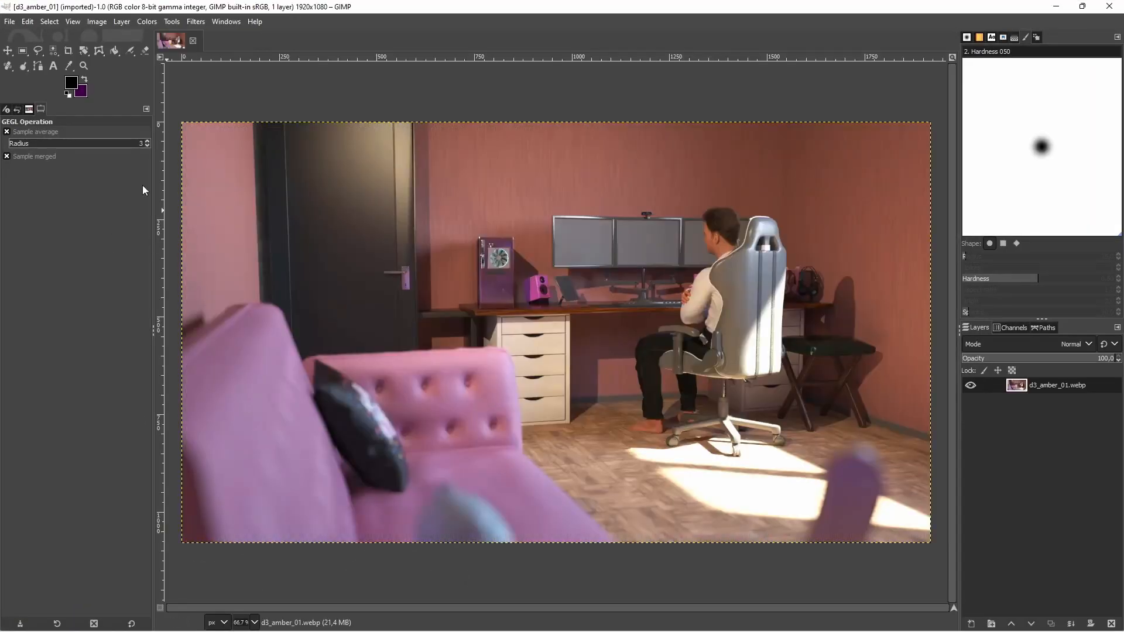
- Erase a large area over the door and the wall beside it, and overwrite d3_amber_01.webp with the edit
left_click(144, 50)
mouse_move(217, 179)
left_mouse_down()
mouse_move(244, 238)
mouse_move(346, 279)
mouse_move(395, 275)
left_mouse_up()
left_click(9, 22)
left_click(92, 203)
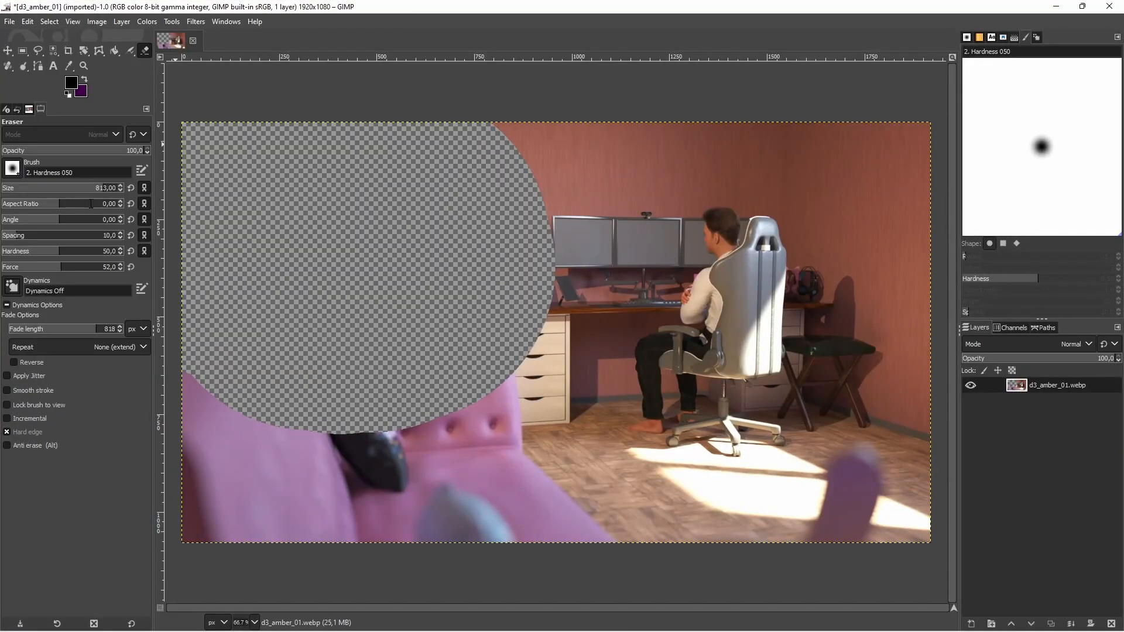
- Quit GIMP, discarding unsaved changes, and reopen the partly erased d3_amber_01.webp in GIMP
left_click(1115, 8)
left_click(367, 314)
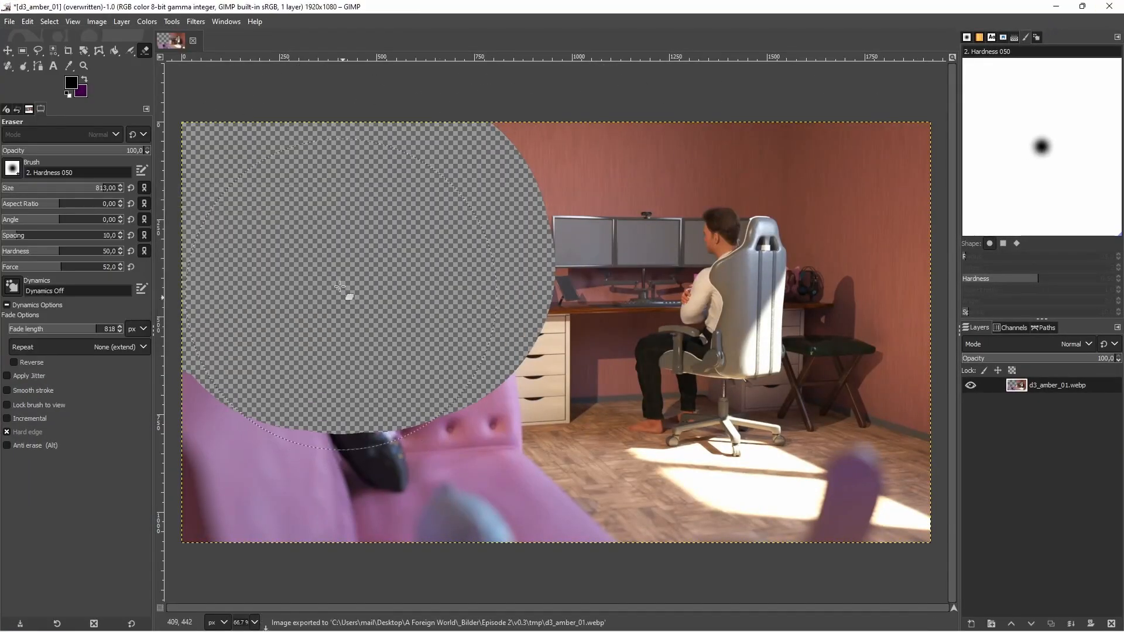
left_click(1115, 7)
left_click(189, 185)
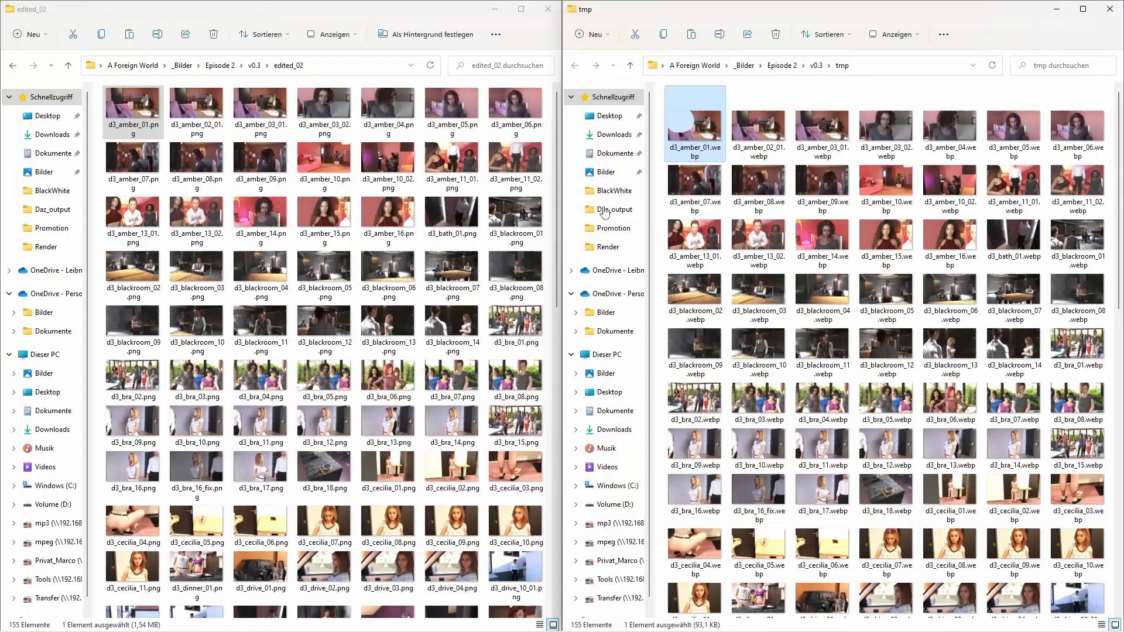
double_click(691, 140)
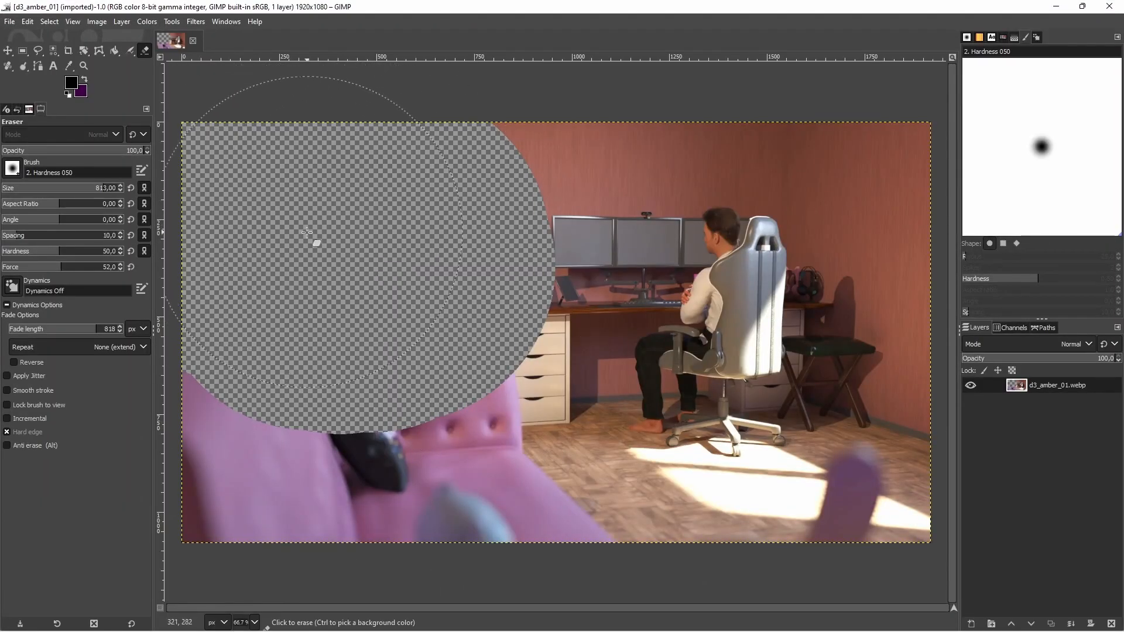
- Export the partly erased image as d3_amber_01.jpg in the tmp folder, keeping the offered JPEG settings
left_click(14, 22)
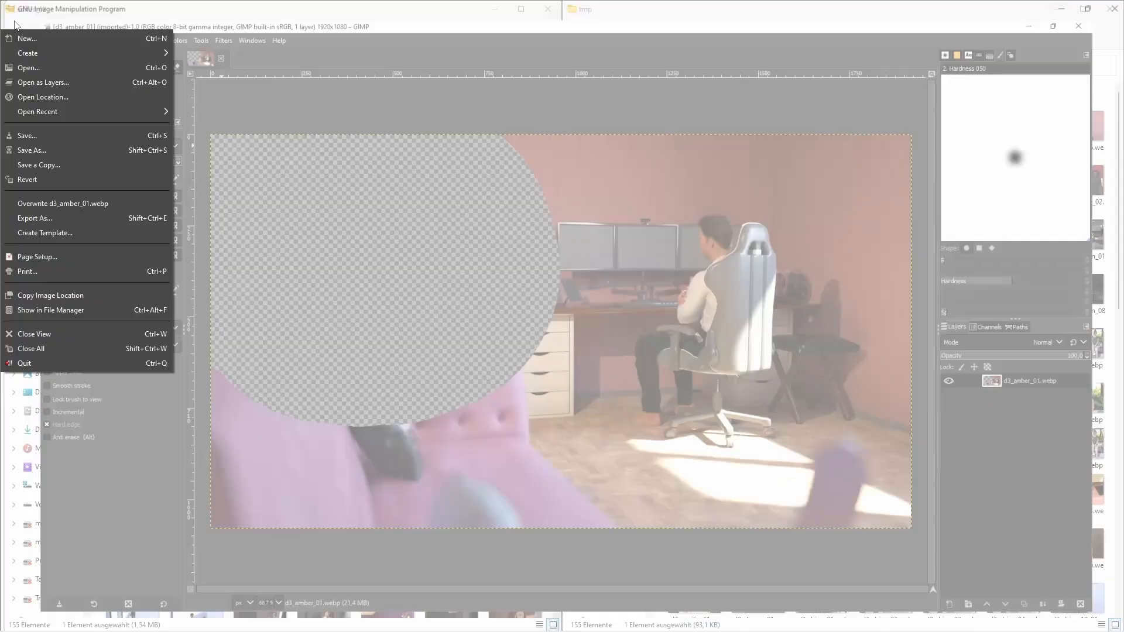
left_click(66, 220)
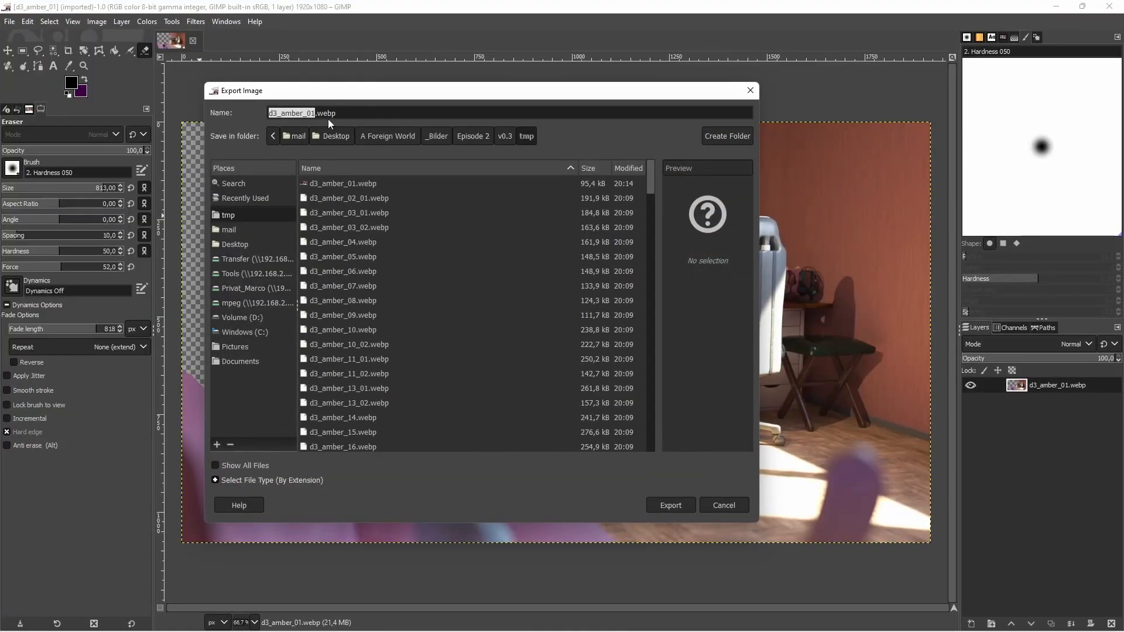
left_click(348, 110)
key("BackSpace")
key("BackSpace")
key("BackSpace")
key("BackSpace")
type("jpg")
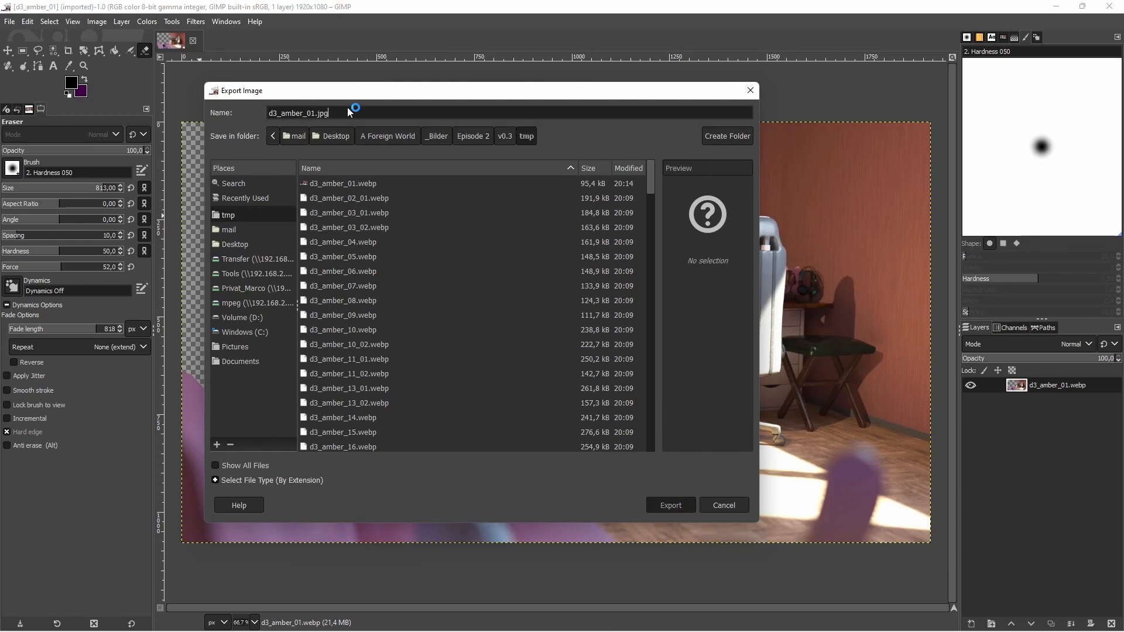
key("Return")
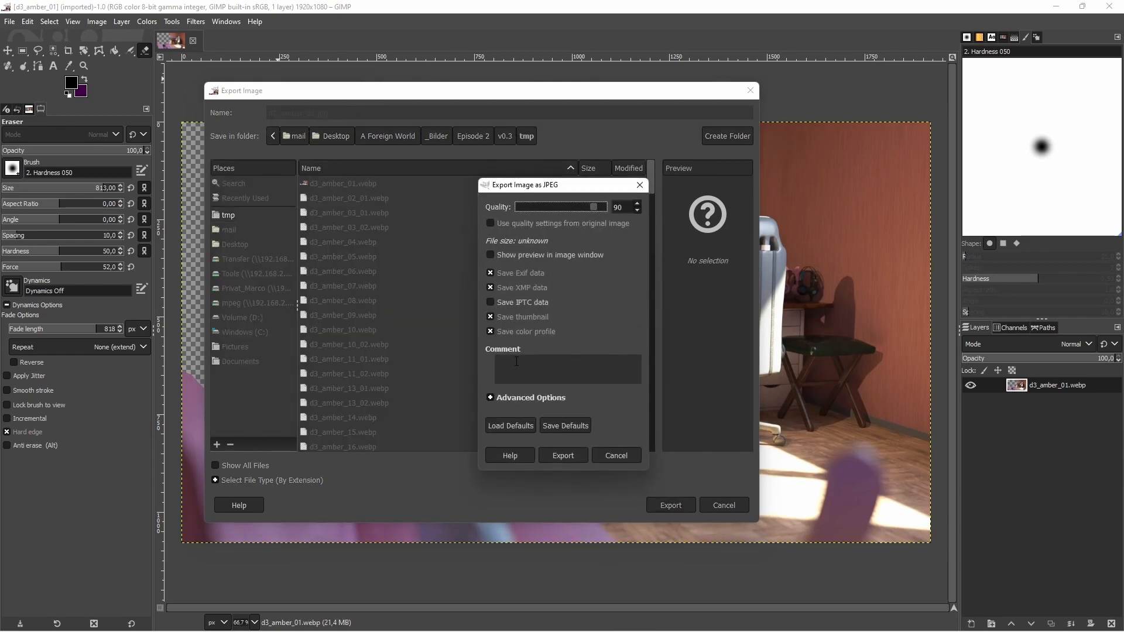
left_click(564, 458)
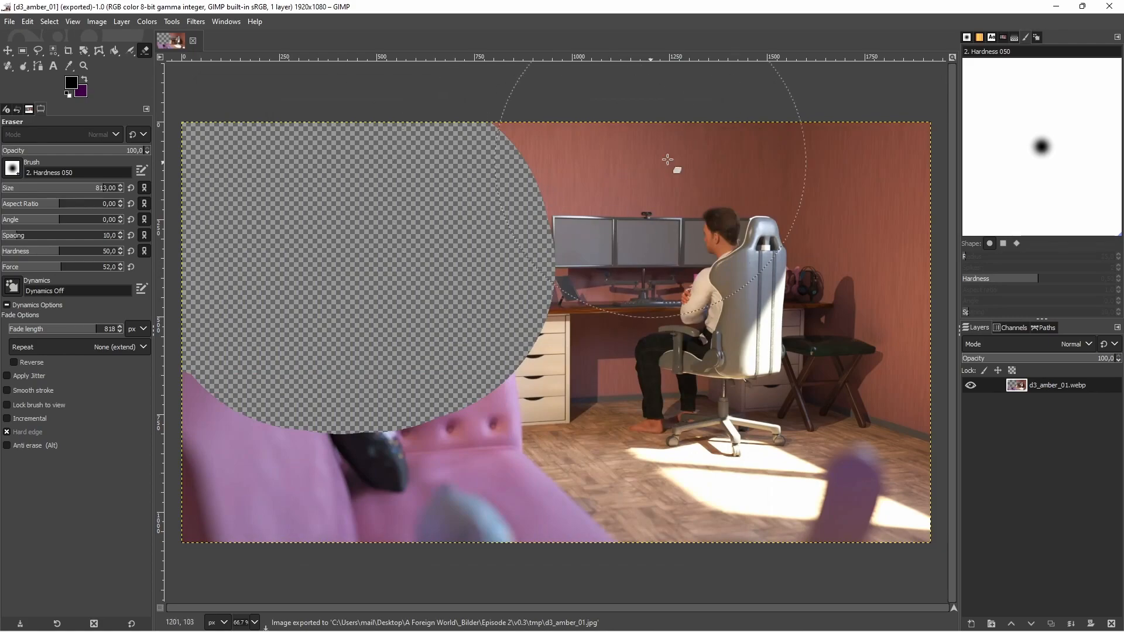
- Switch to the tmp folder, view the exported d3_amber_01.jpg and close it, and select d3_amber_01.webp to compare file sizes
left_click(1056, 7)
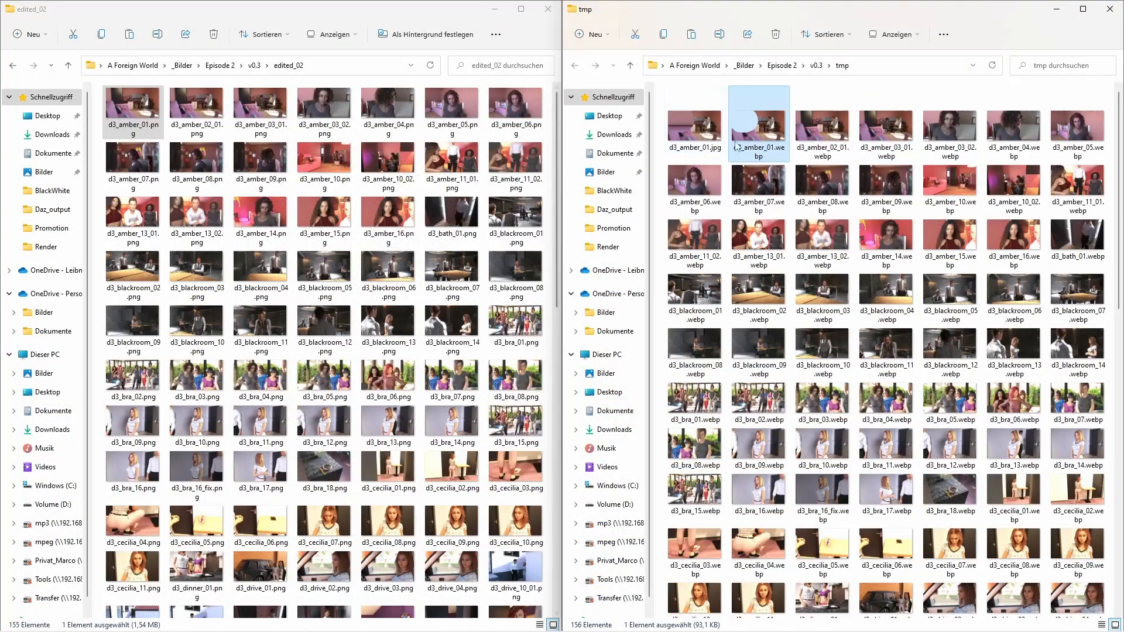
double_click(699, 139)
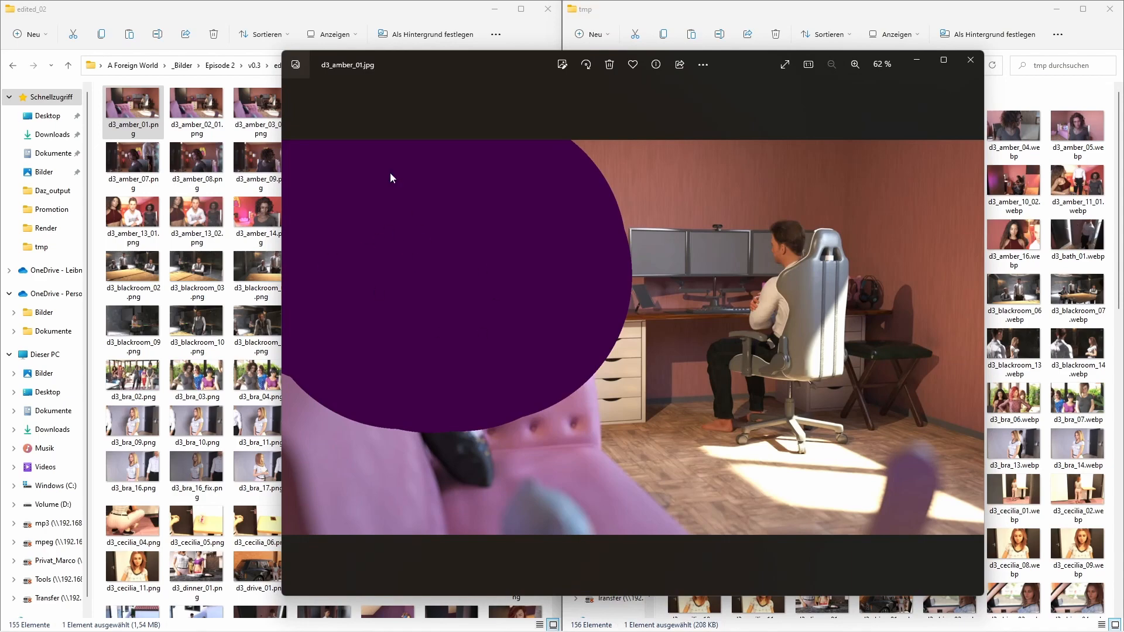
left_click(970, 59)
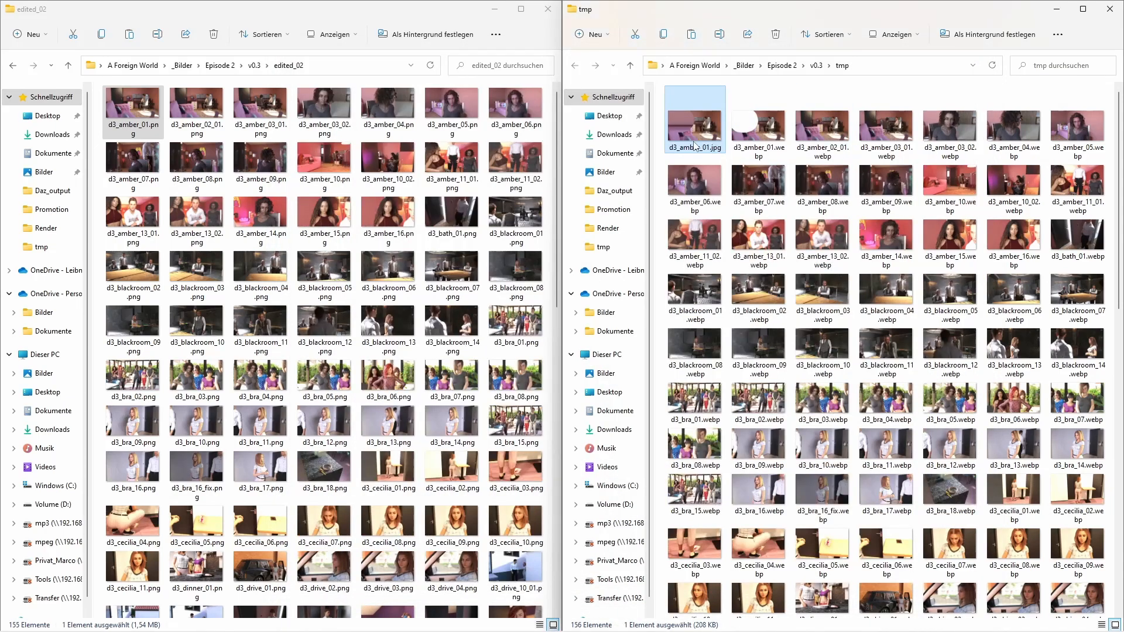
left_click(753, 134)
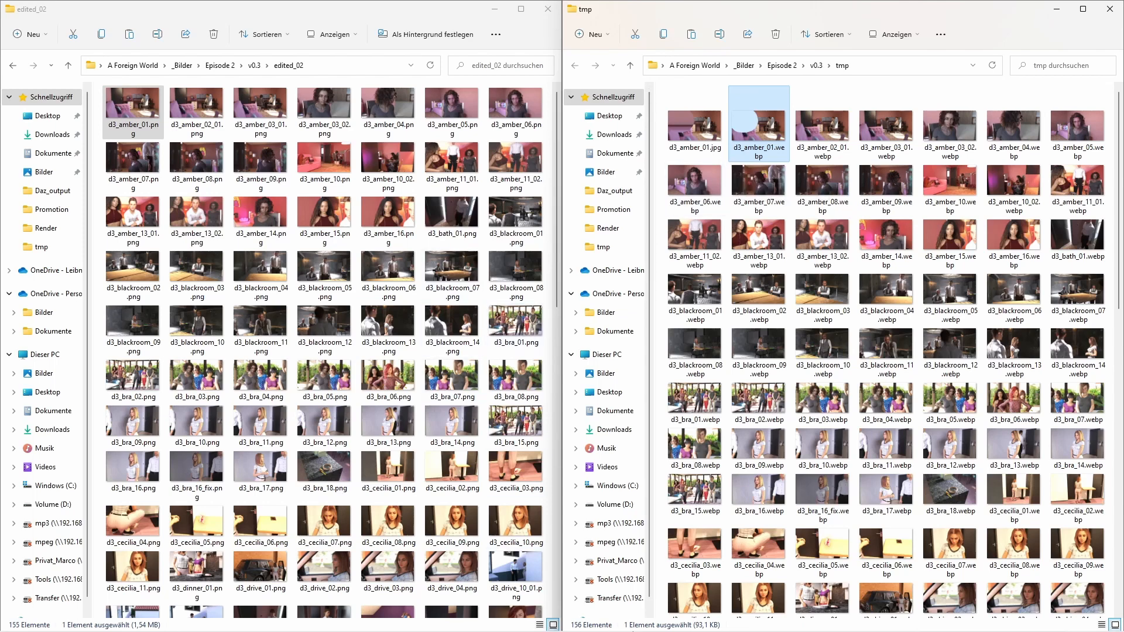
- Switch to XnConvert and open the WebP format settings for the output
left_click(627, 627)
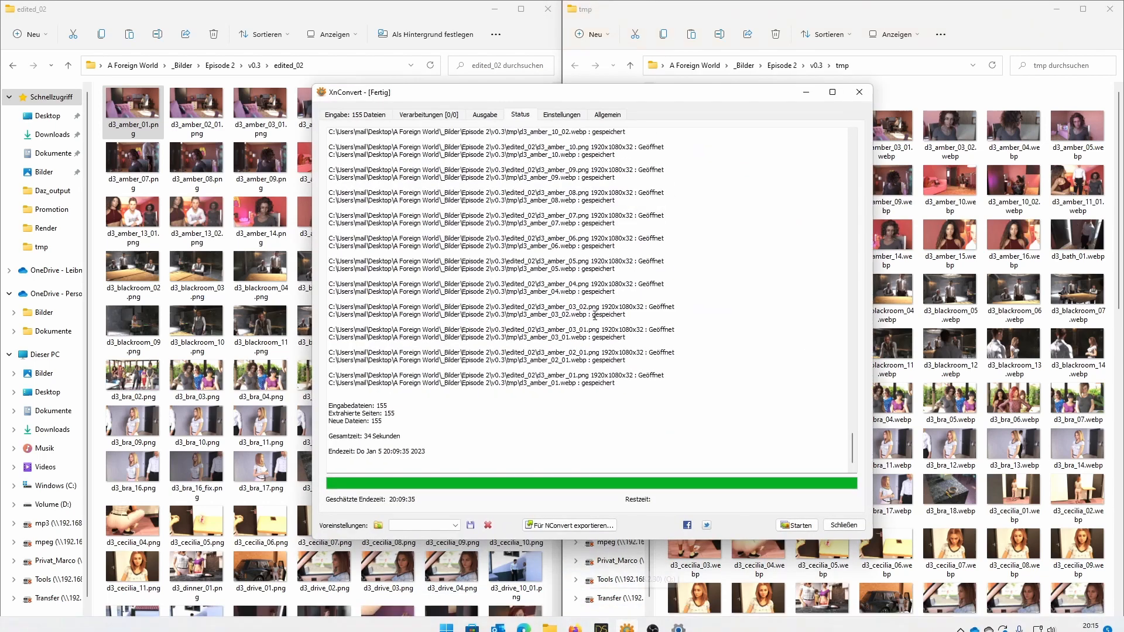
left_click_drag(511, 92, 451, 82)
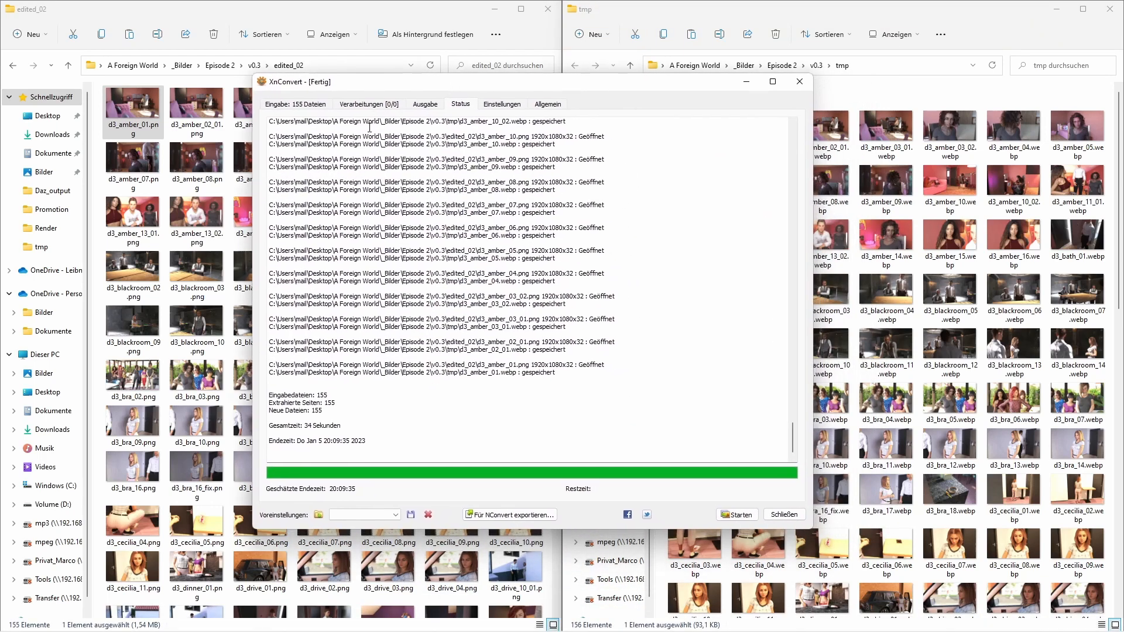
left_click(433, 106)
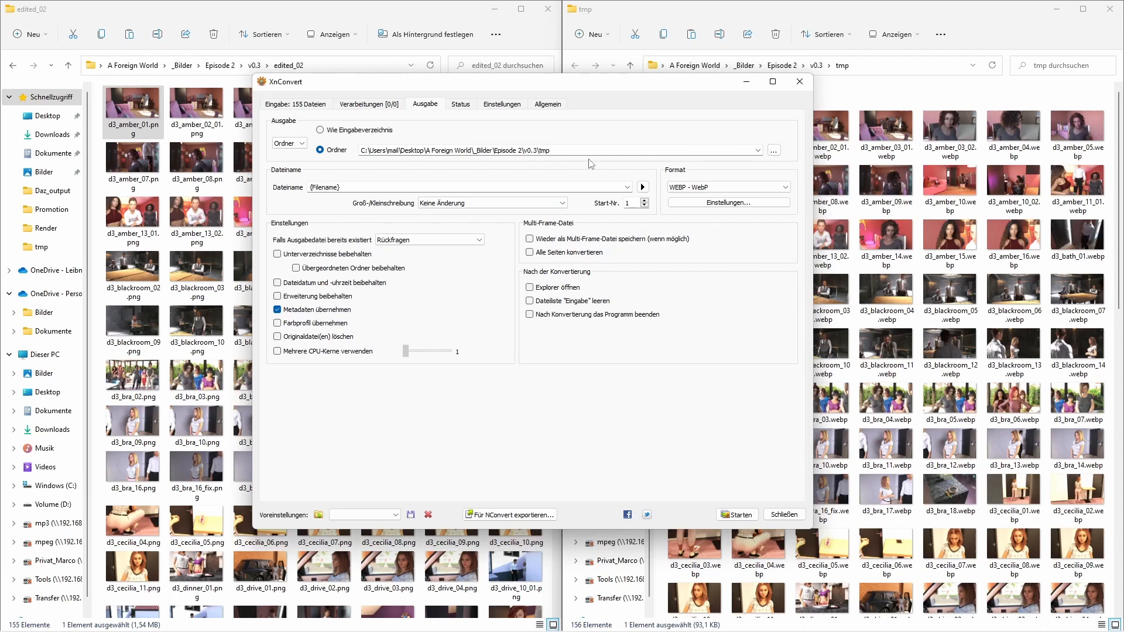
left_click(725, 212)
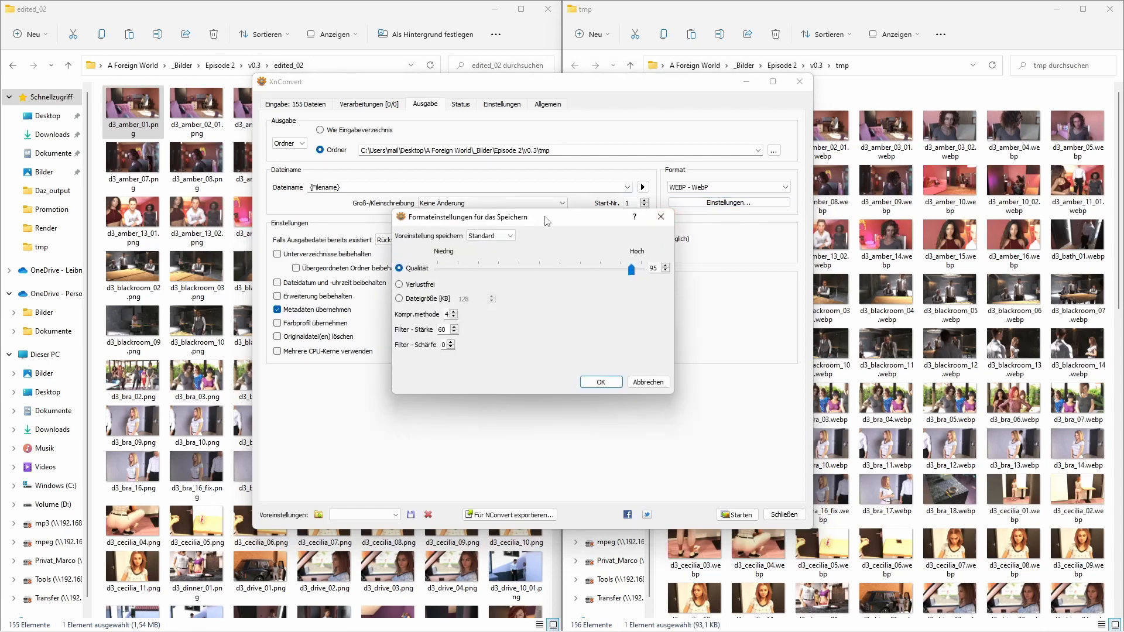
left_click_drag(548, 221, 636, 229)
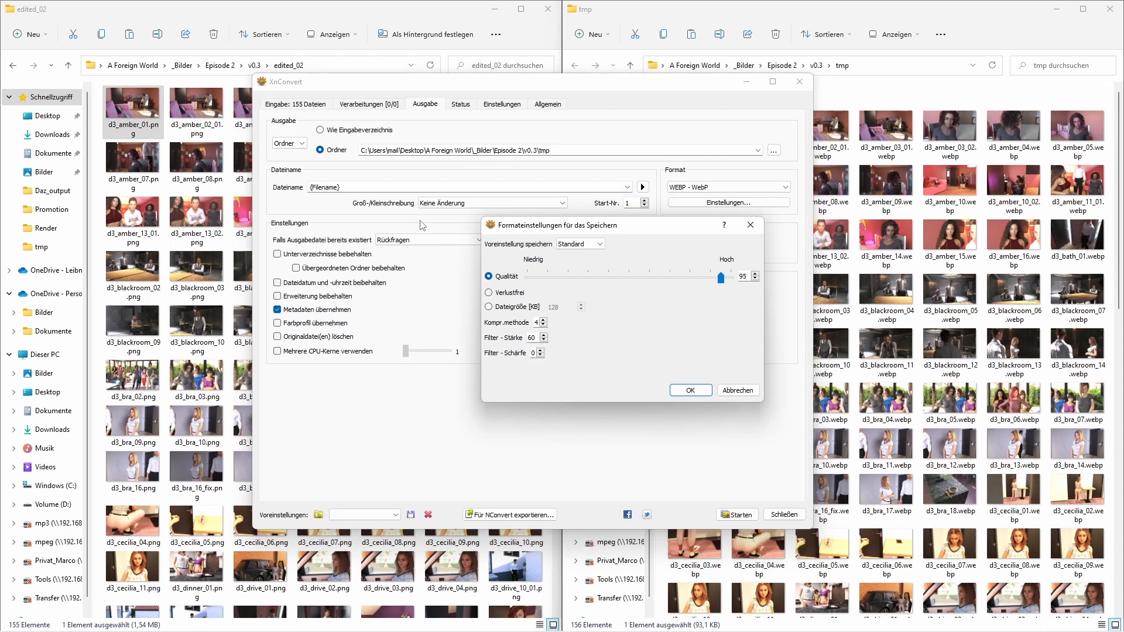
- Set the WebP quality to 100 and accept the format settings
double_click(743, 277)
double_click(742, 275)
double_click(742, 277)
type("100")
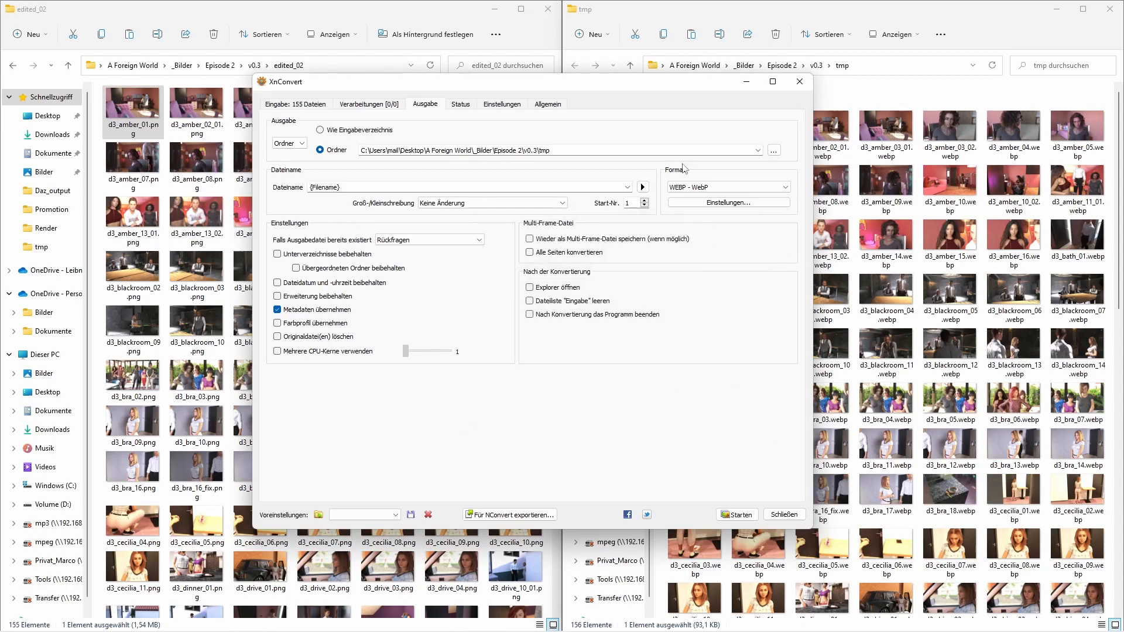
- Uncover the two folders and compare the file sizes of d3_amber_01.jpg in tmp and d3_amber_01.png in edited_02
left_click_drag(670, 82, 807, 186)
left_click(714, 135)
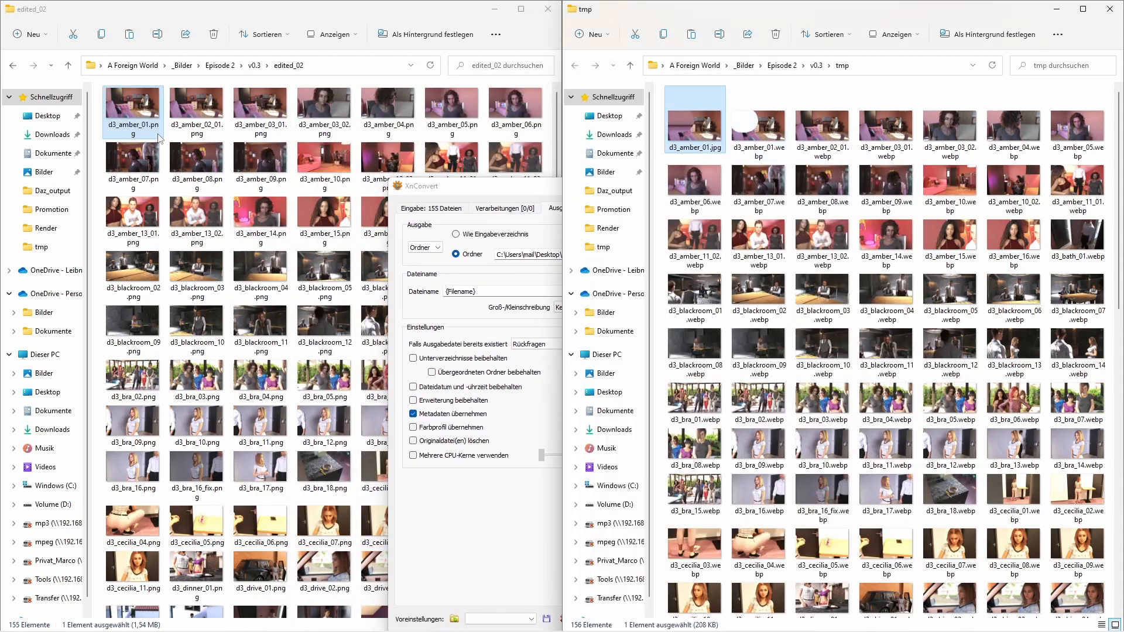
left_click_drag(461, 186, 422, 153)
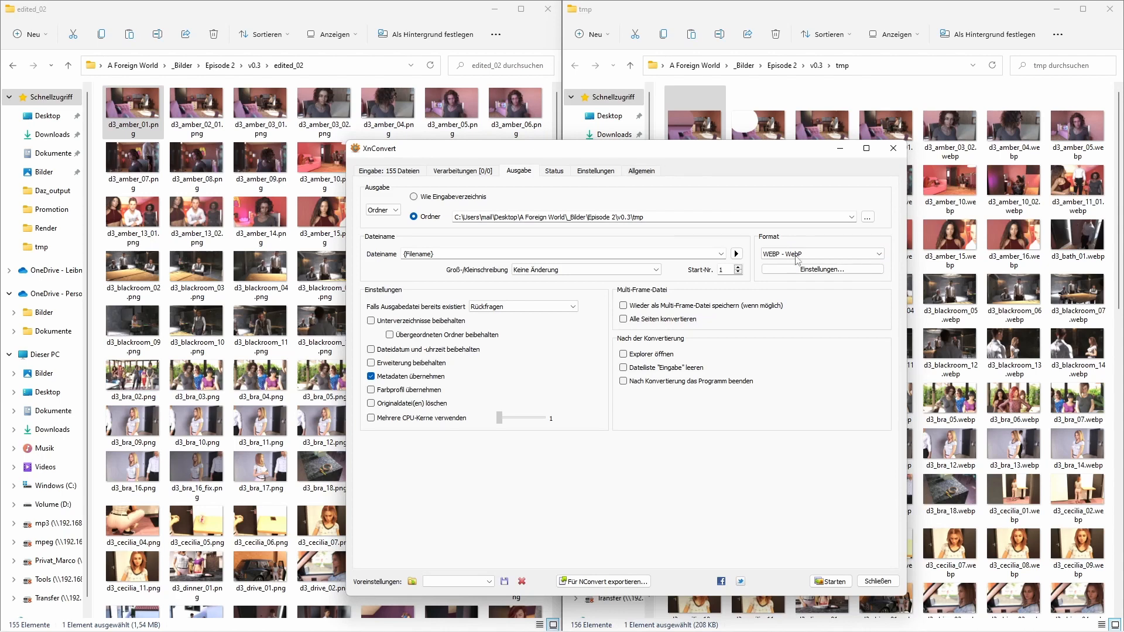
- Reopen XnConvert's WebP format settings and lower the quality to 95
left_click(822, 270)
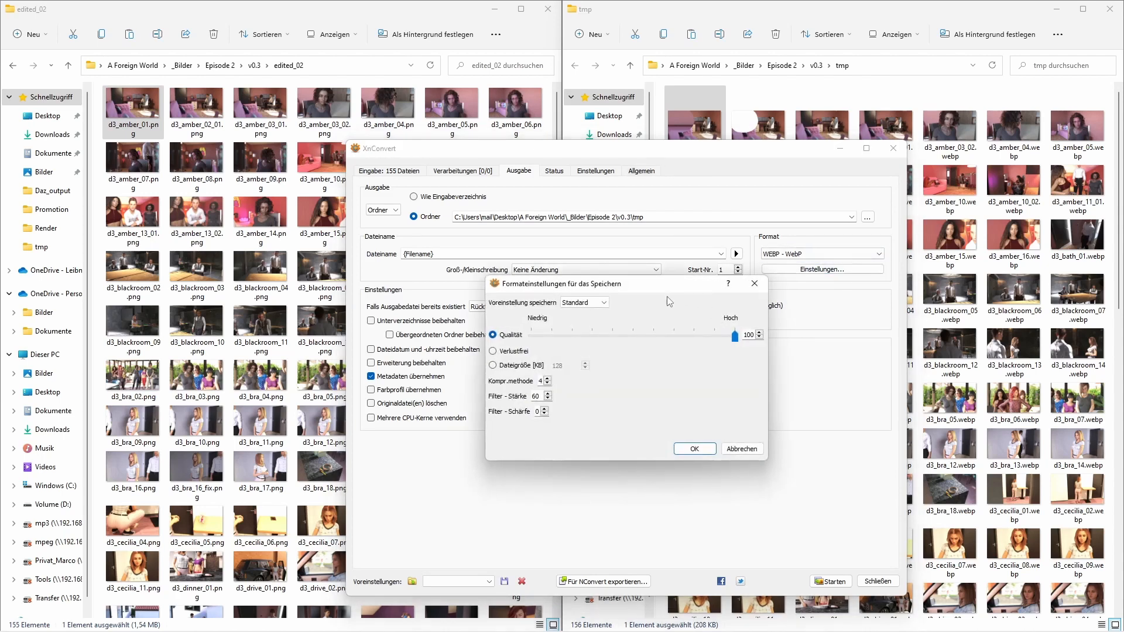
left_click(759, 337)
left_click(759, 337)
left_click(759, 338)
left_click(759, 337)
left_click(759, 338)
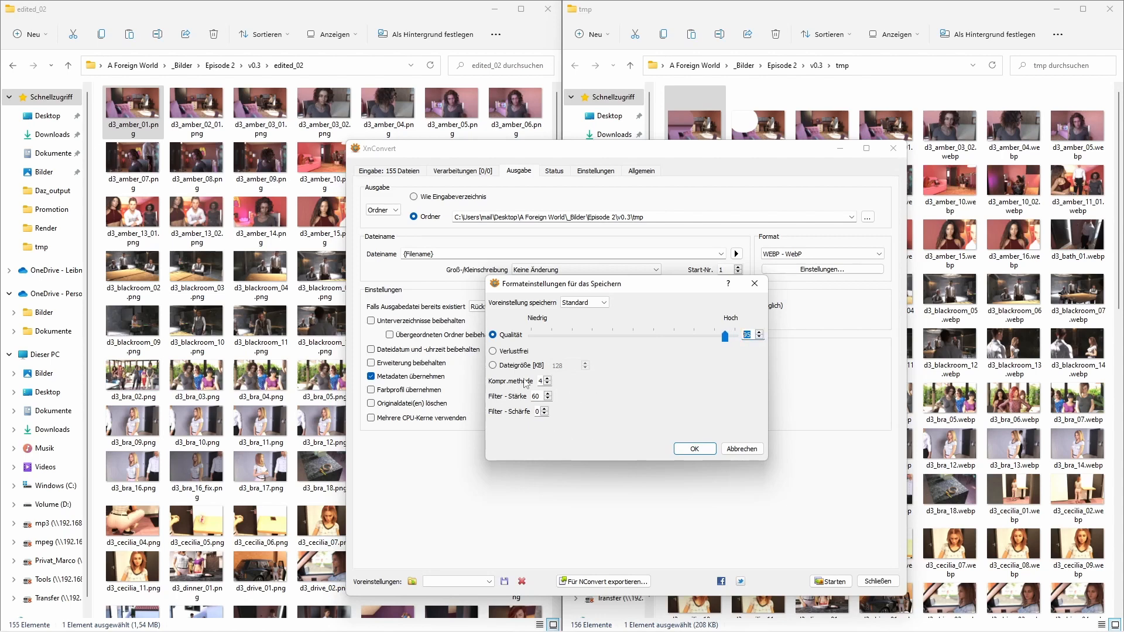